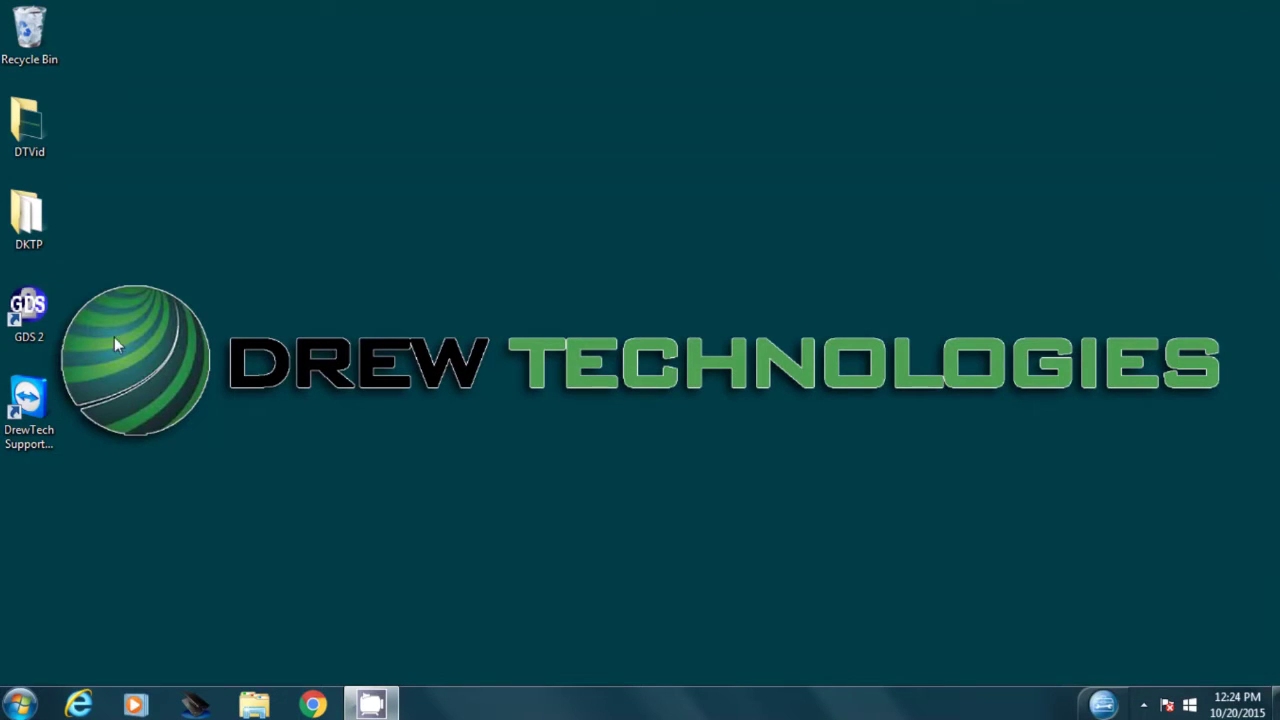
Launch GDS 2 and start a diagnostics session for the detected 2014 Chevrolet Cruze
{"action": "left_click", "coordinate": [19, 311]}
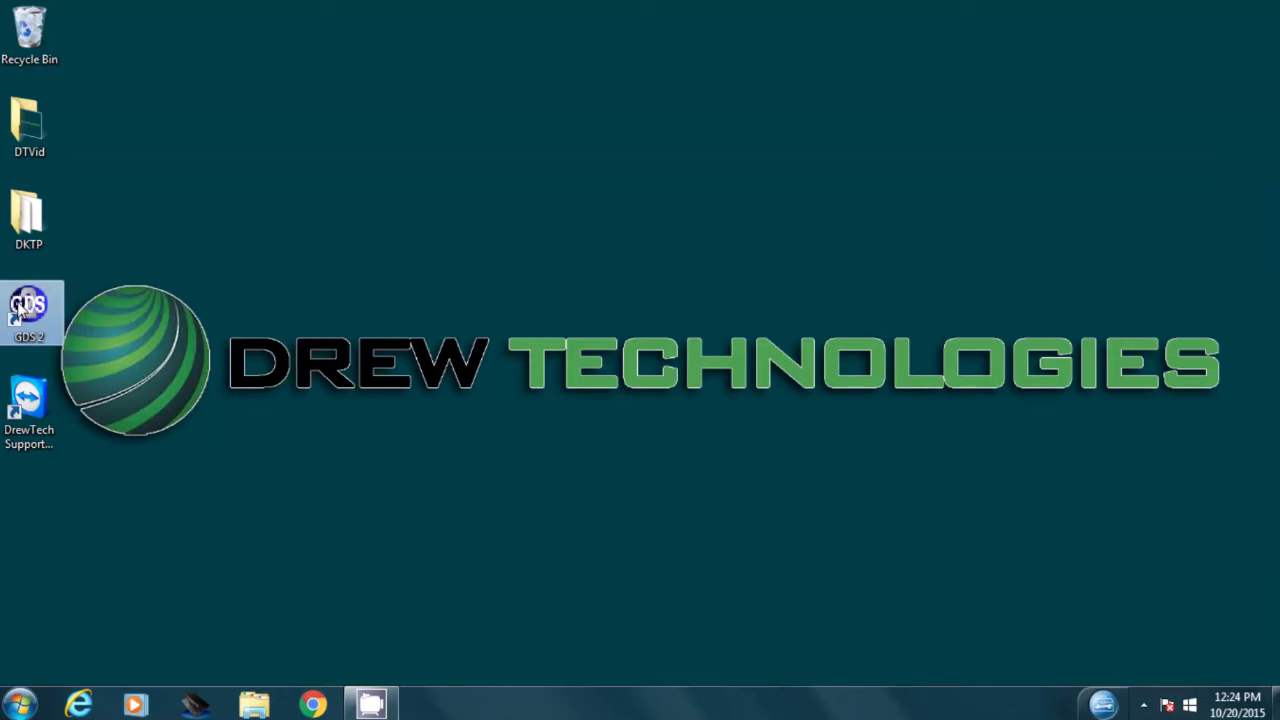
{"action": "double_click", "coordinate": [19, 311]}
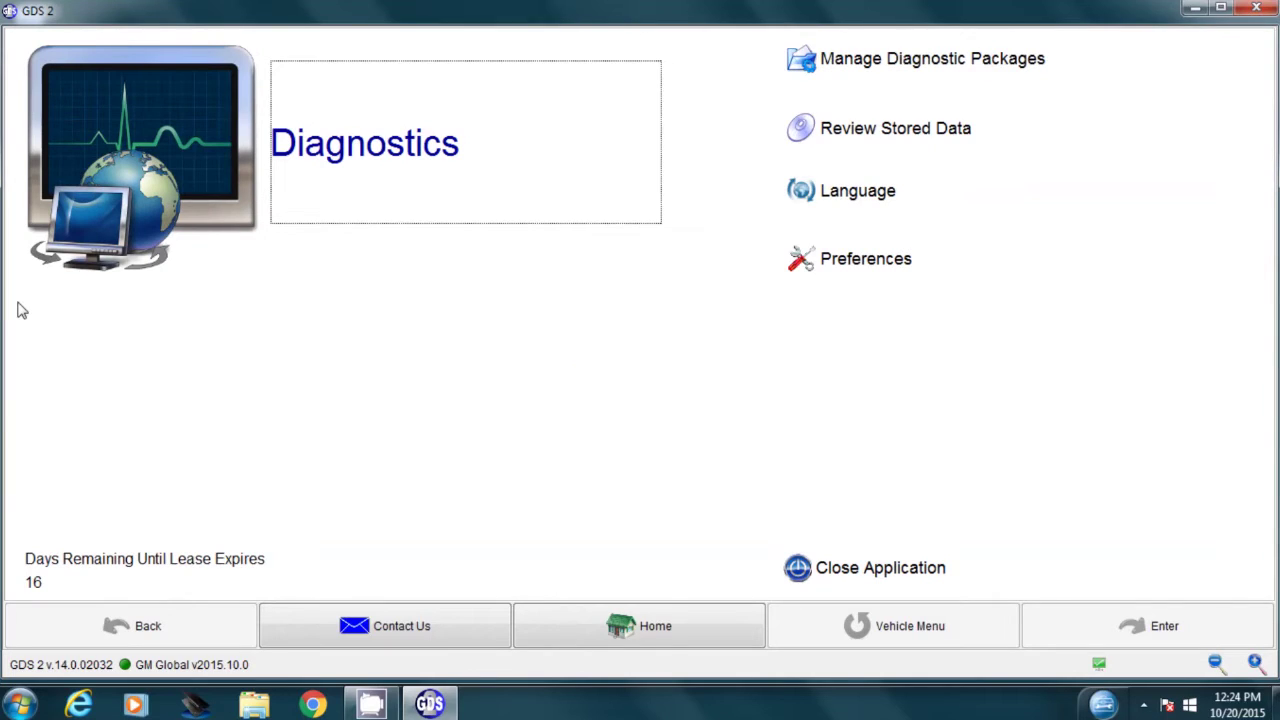
{"action": "left_click", "coordinate": [424, 149]}
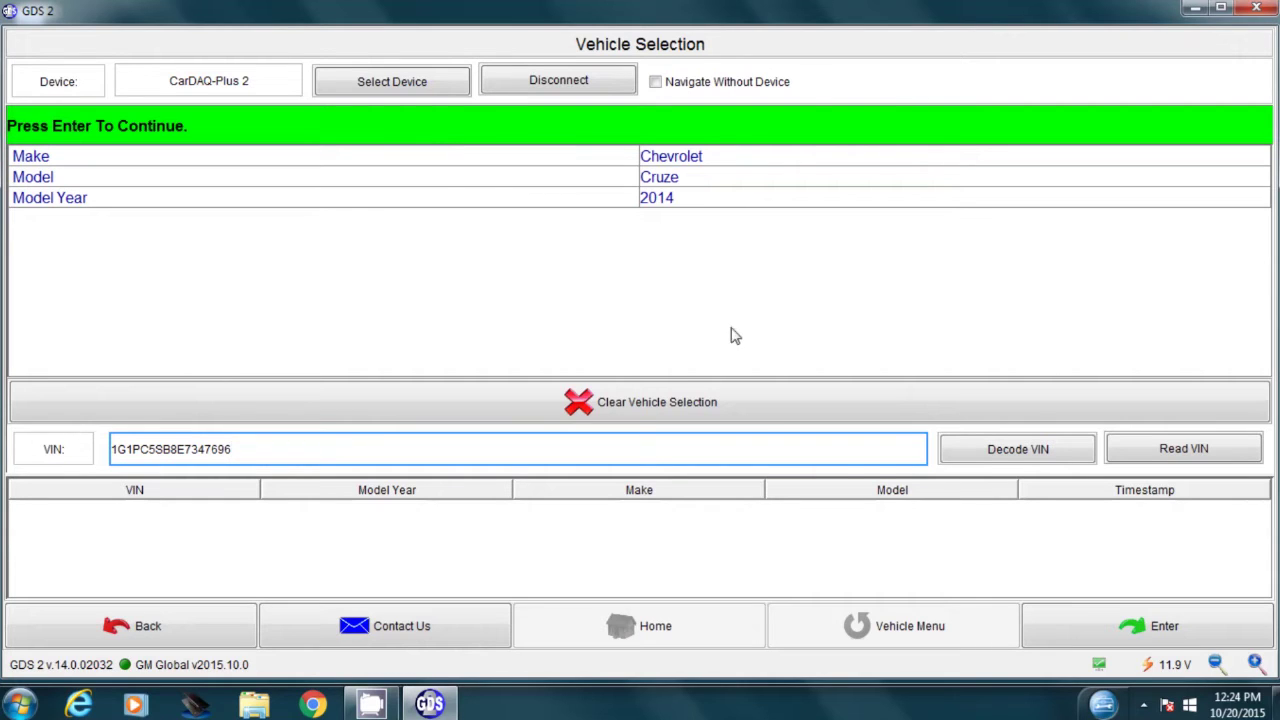
{"action": "left_click", "coordinate": [1157, 630]}
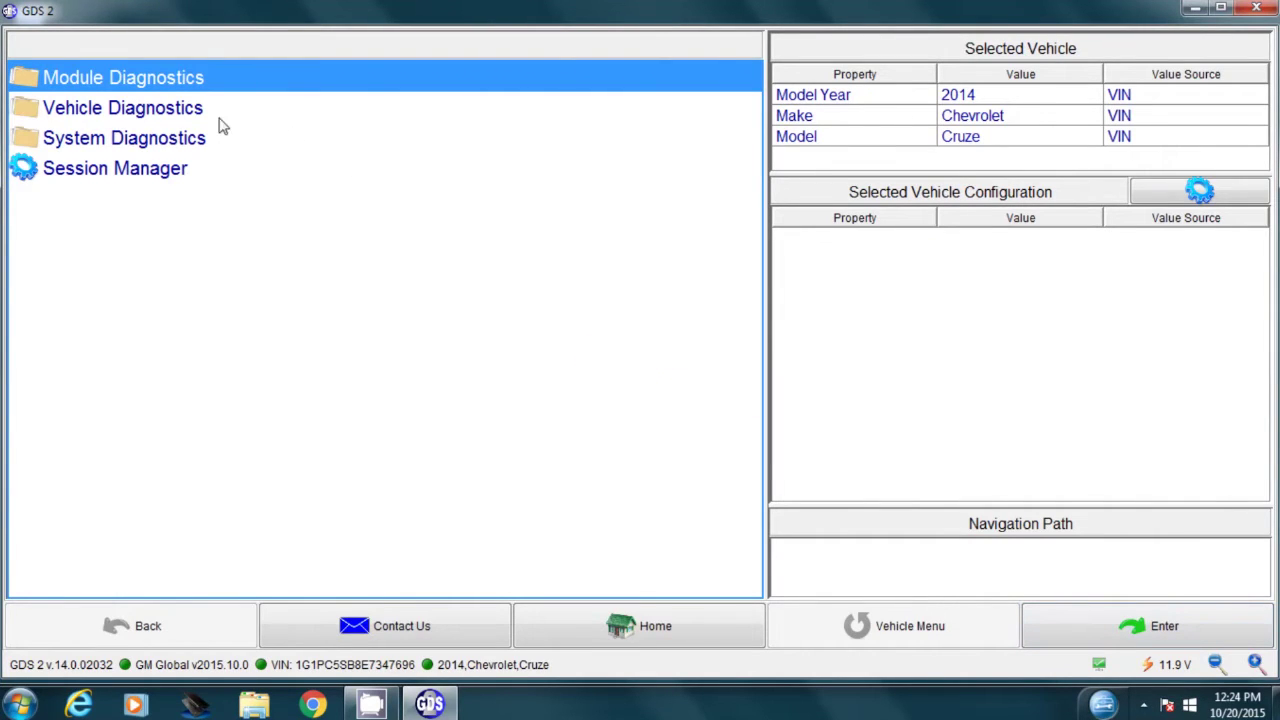
Run the vehicle-wide DTC scan with Radio (UF7) as the radio type and show the stored codes' details
{"action": "double_click", "coordinate": [187, 108]}
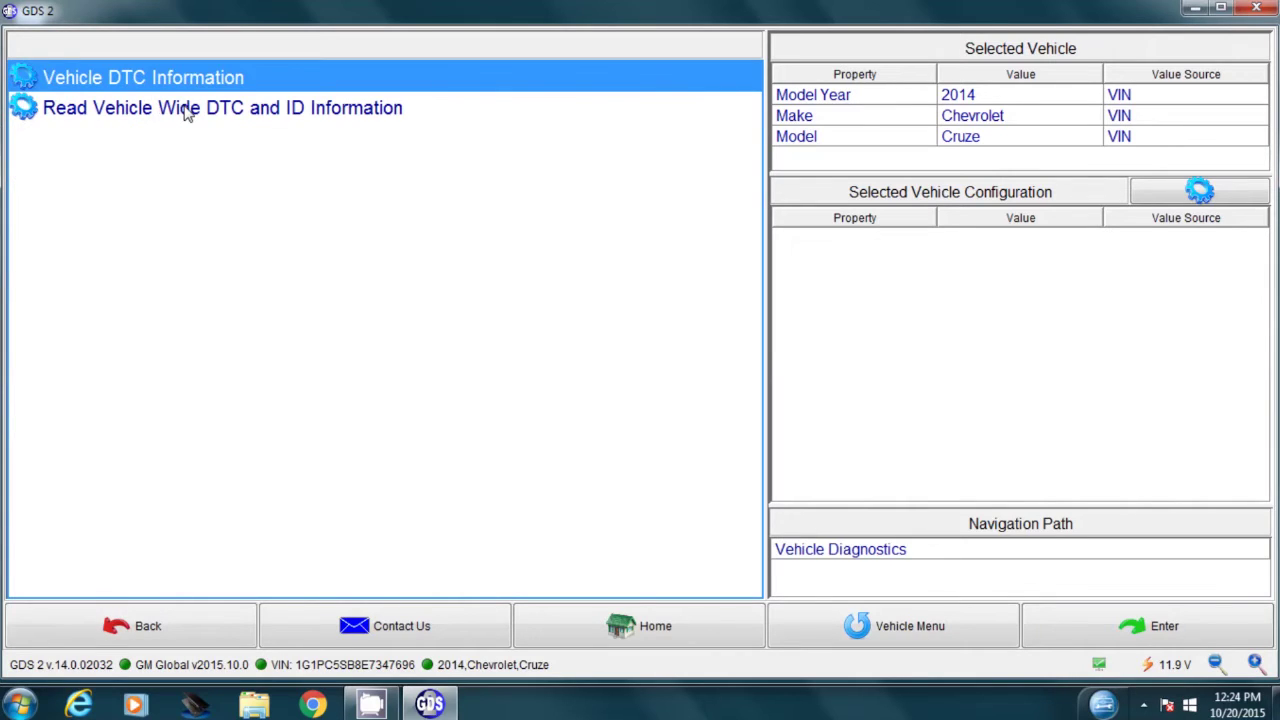
{"action": "double_click", "coordinate": [170, 78]}
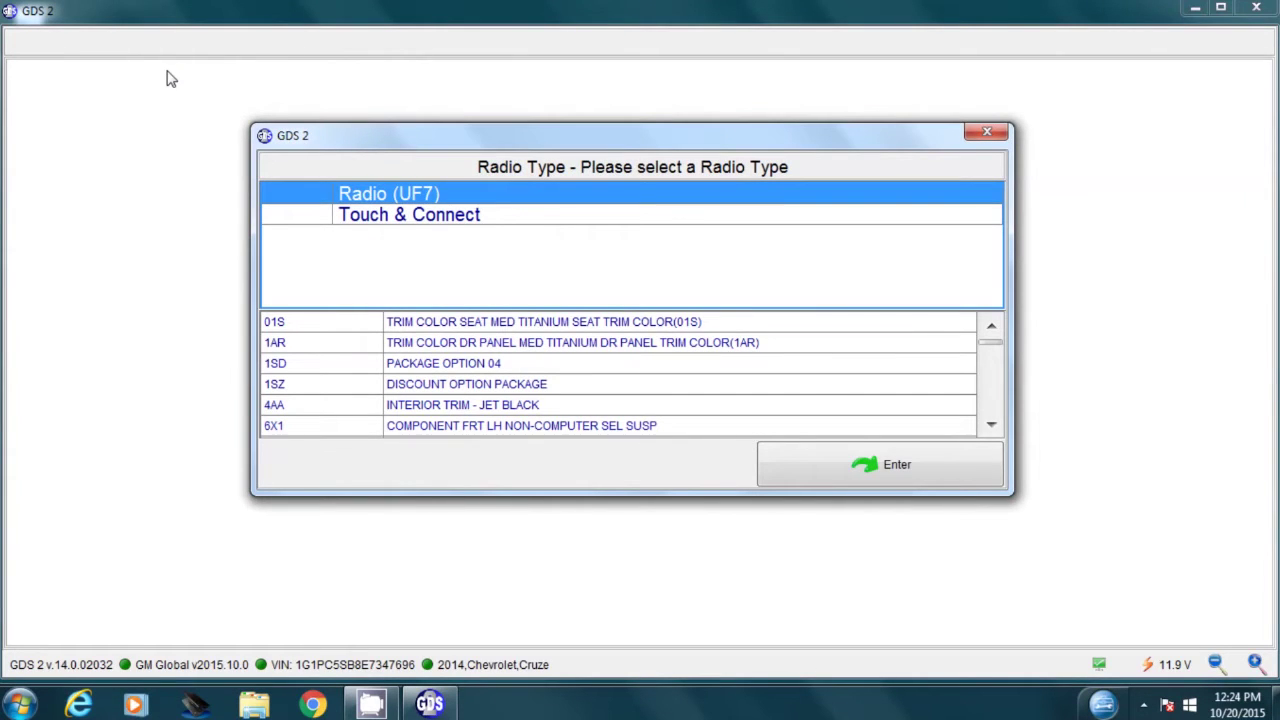
{"action": "left_click", "coordinate": [881, 472]}
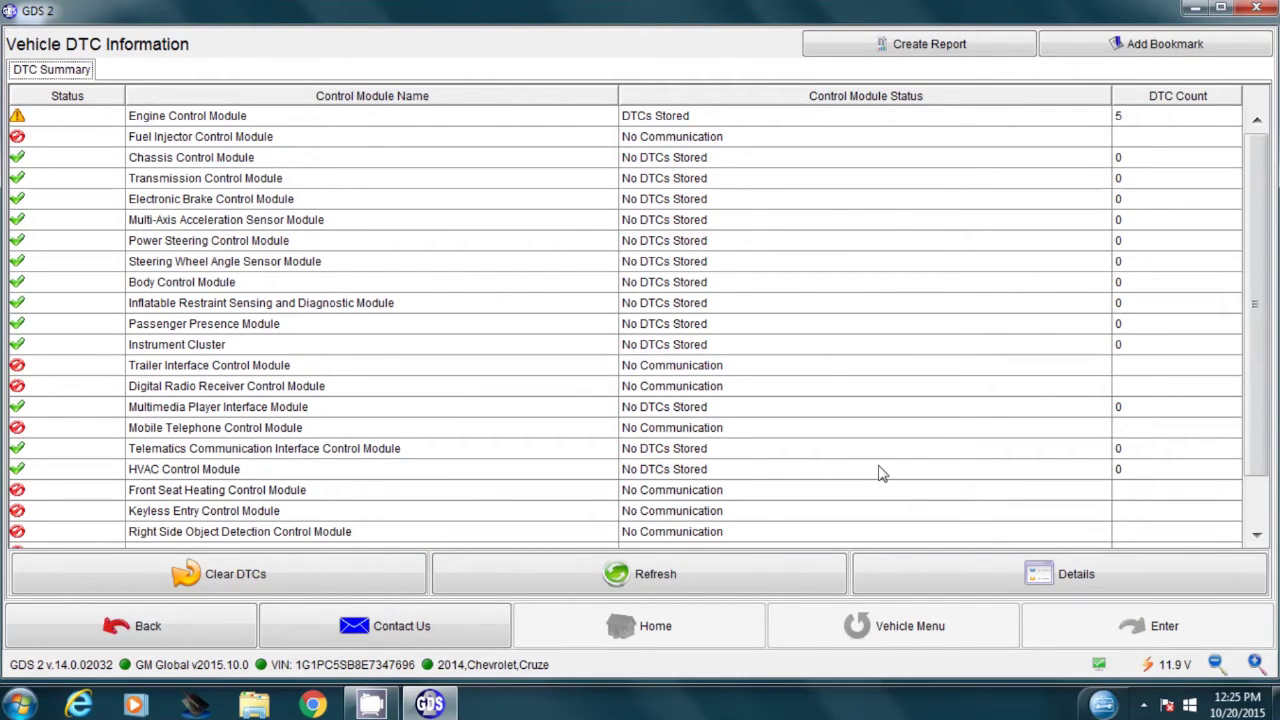
{"action": "left_click", "coordinate": [1093, 574]}
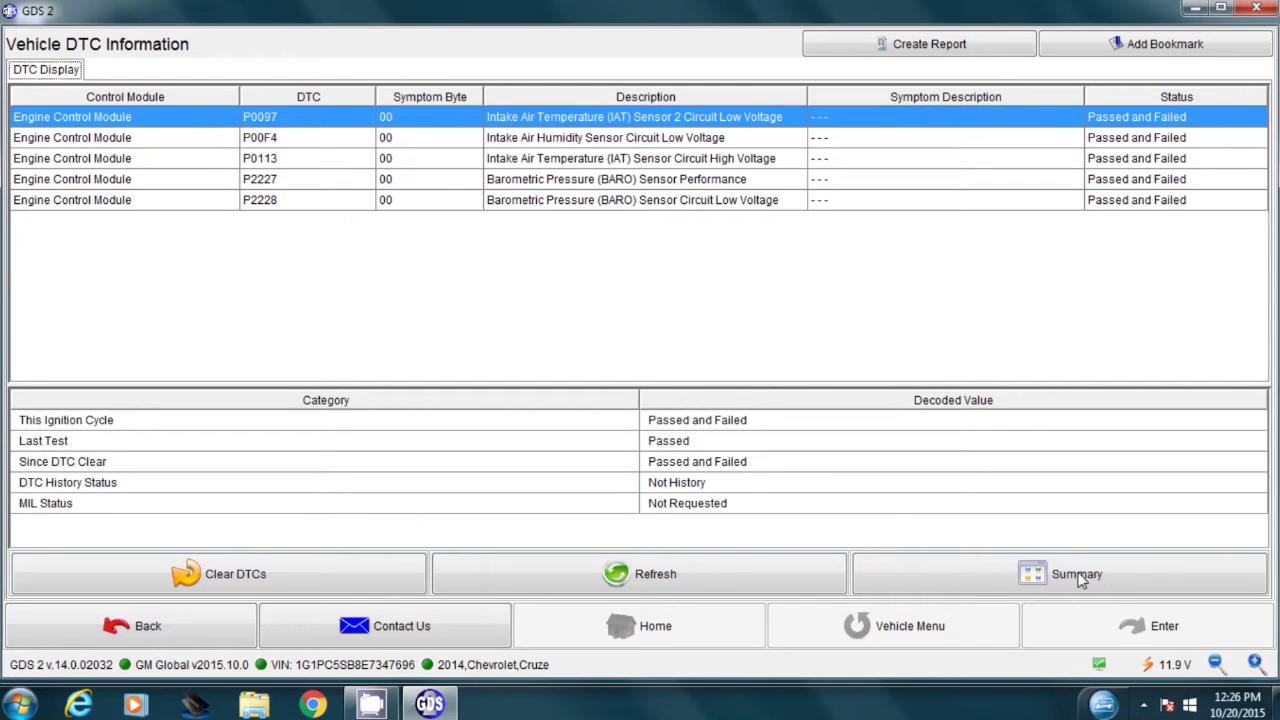
Clear the Engine Control Module's trouble codes, accepting the clearing of all emissions-related DTCs, and return to the main diagnostics list
{"action": "left_click", "coordinate": [362, 572]}
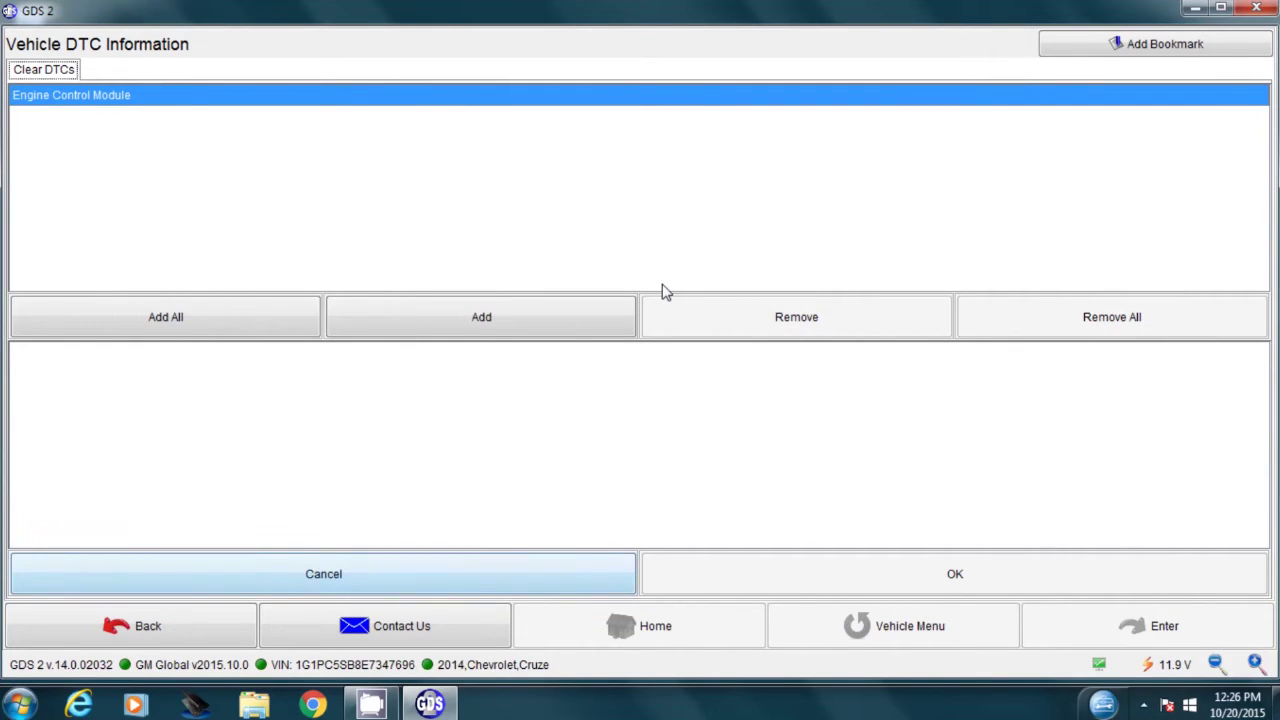
{"action": "left_click", "coordinate": [538, 322]}
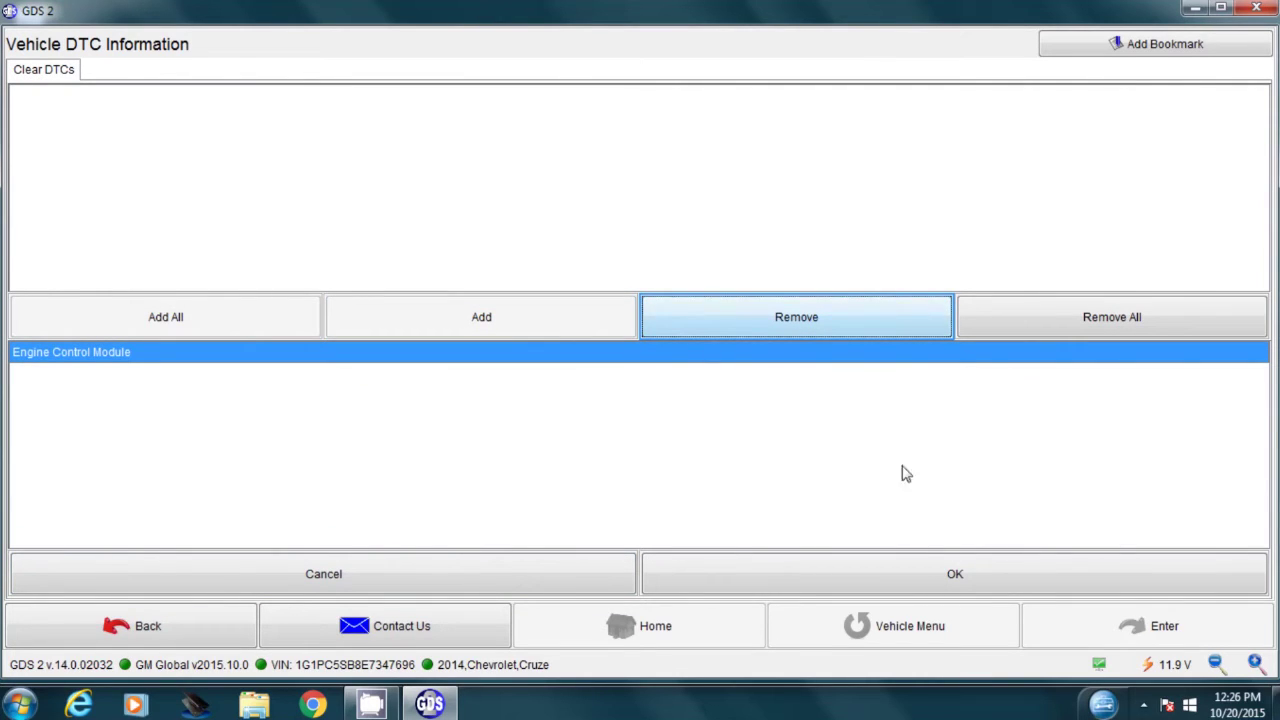
{"action": "left_click", "coordinate": [949, 573]}
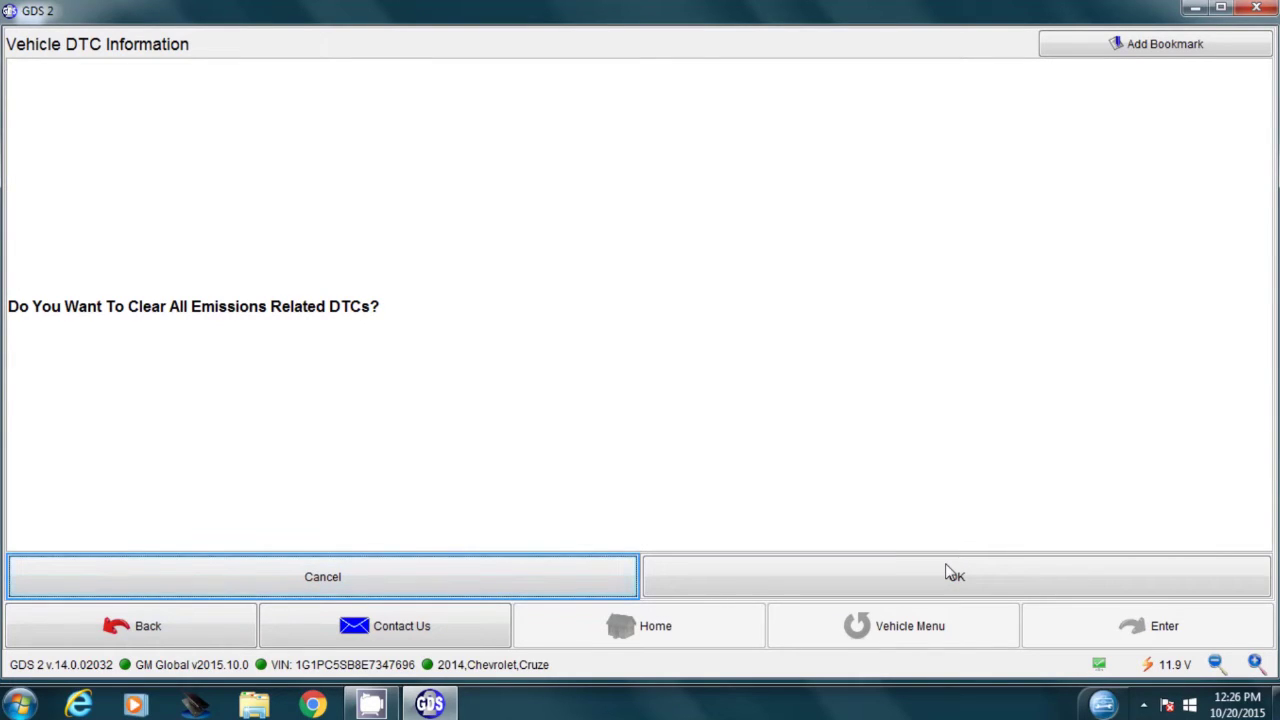
{"action": "left_click", "coordinate": [949, 573]}
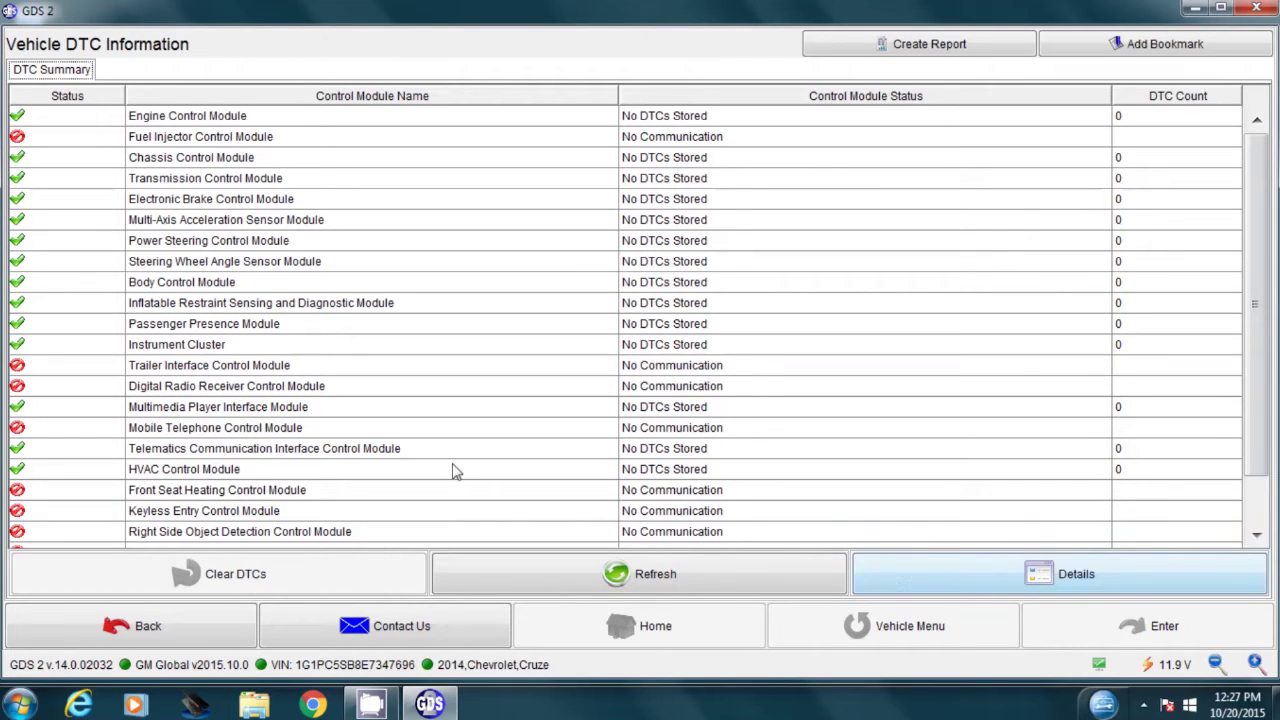
{"action": "left_click", "coordinate": [160, 640]}
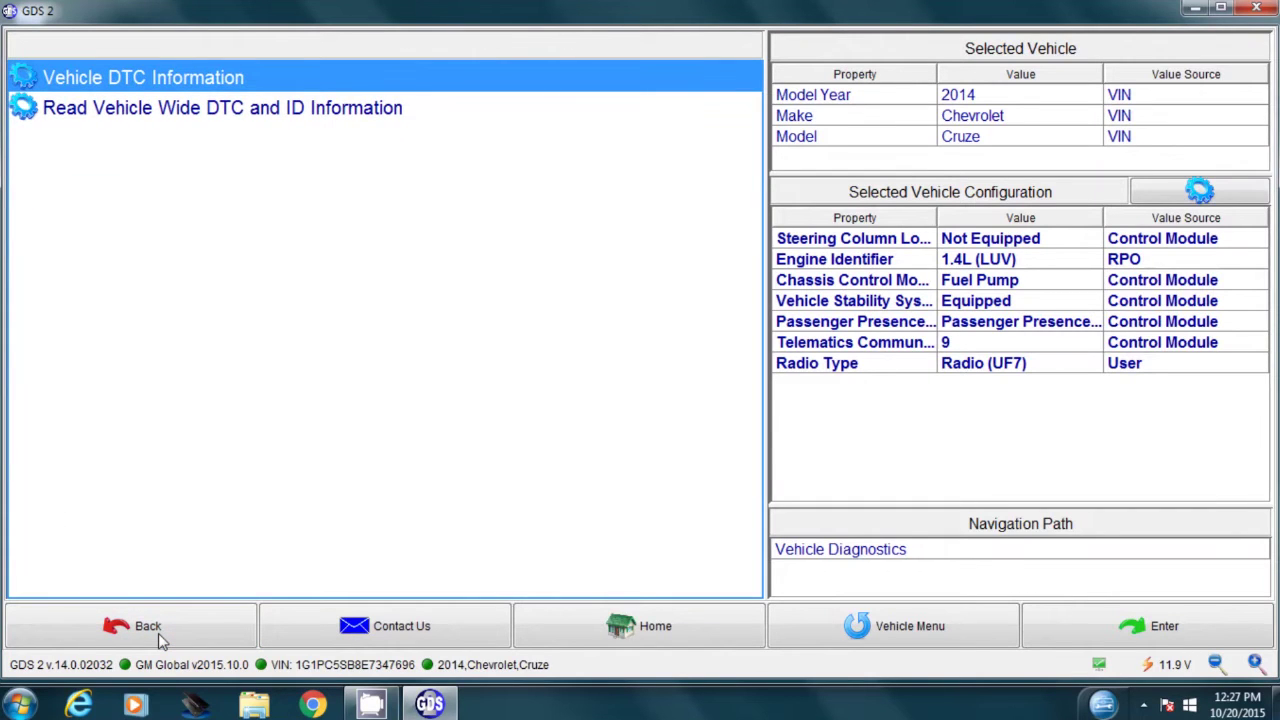
{"action": "left_click", "coordinate": [160, 640]}
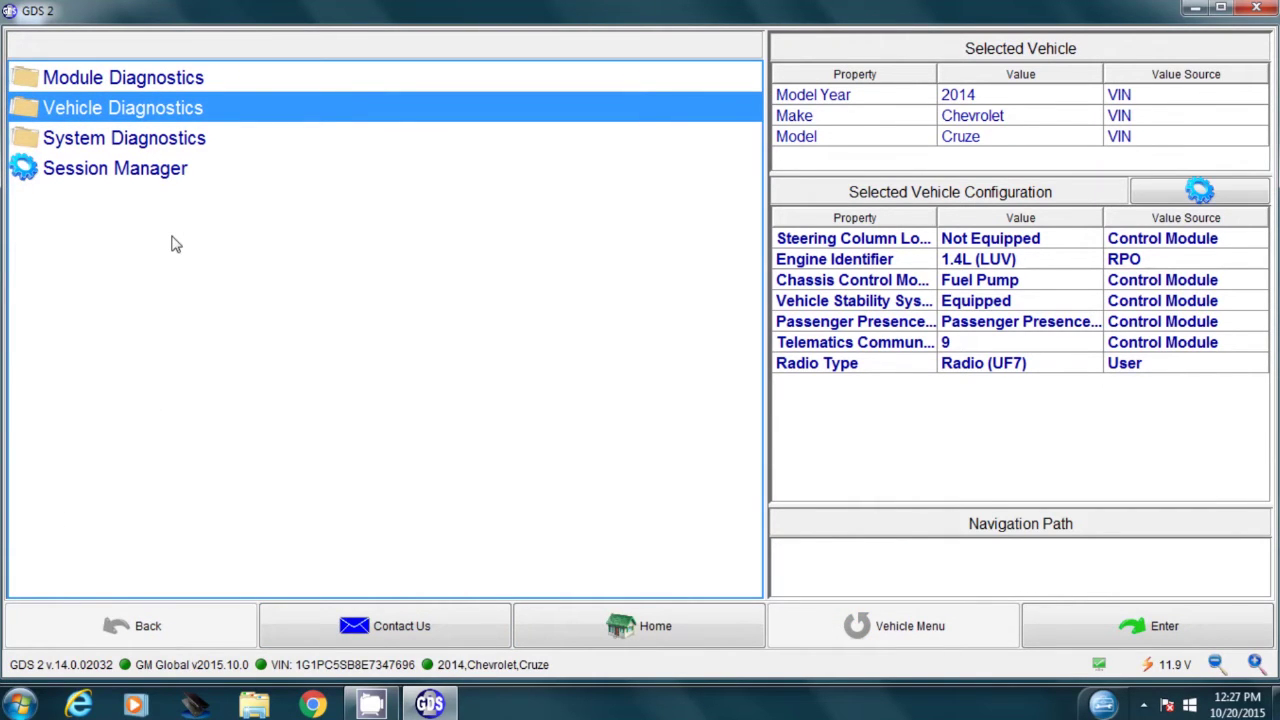
Open Body Control Module diagnostics with Sedan as the body style and the Stop/Start System (KL9) set to Not Equipped
{"action": "double_click", "coordinate": [160, 82]}
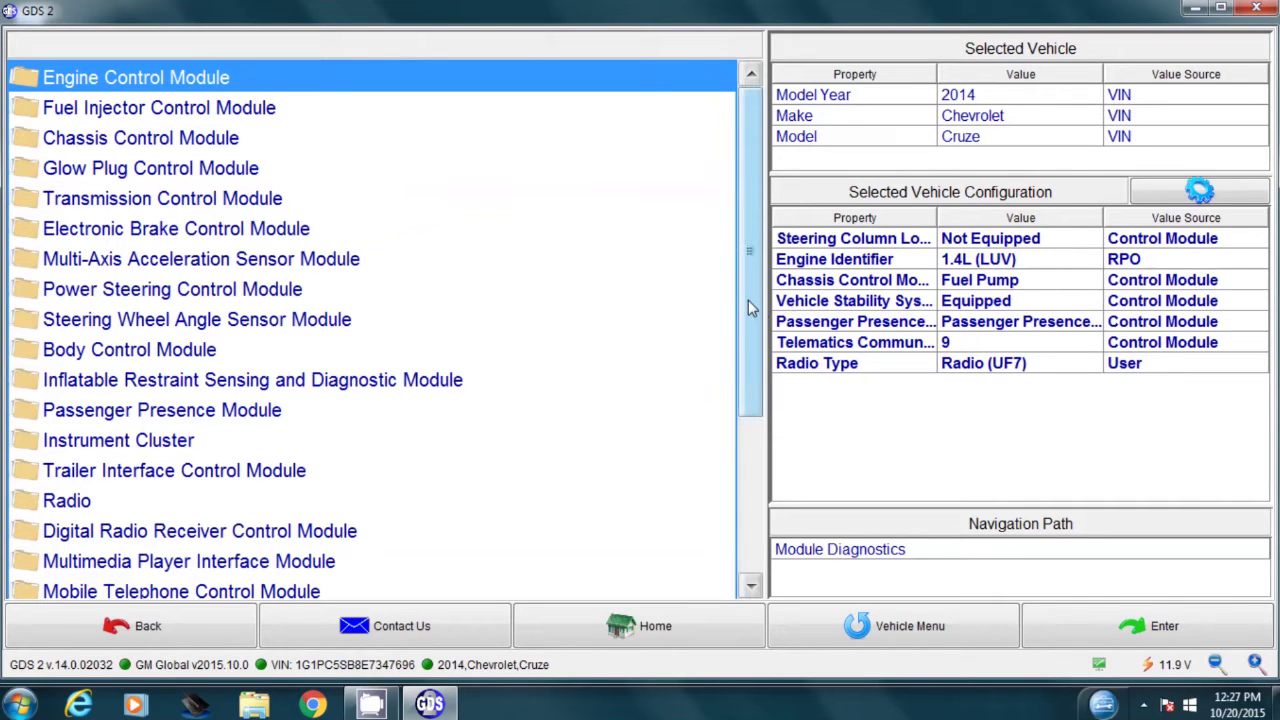
{"action": "left_click_drag", "start_coordinate": [748, 300], "coordinate": [748, 486]}
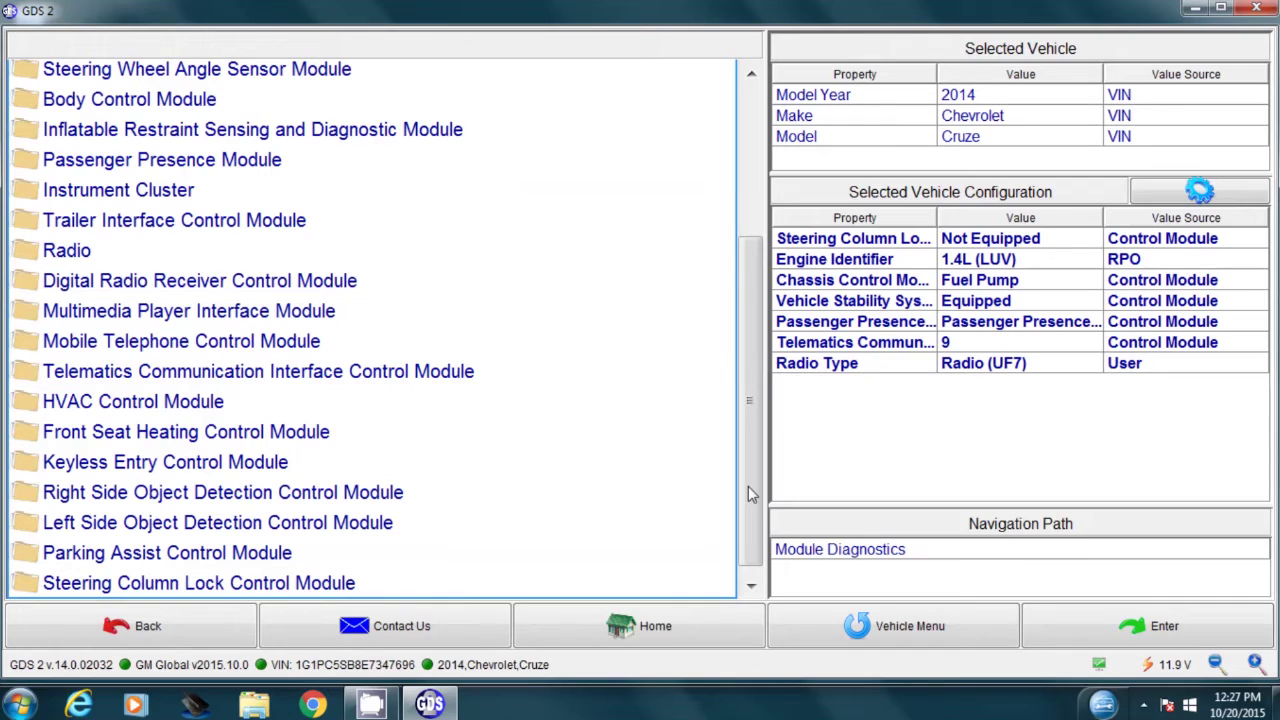
{"action": "left_click", "coordinate": [249, 108]}
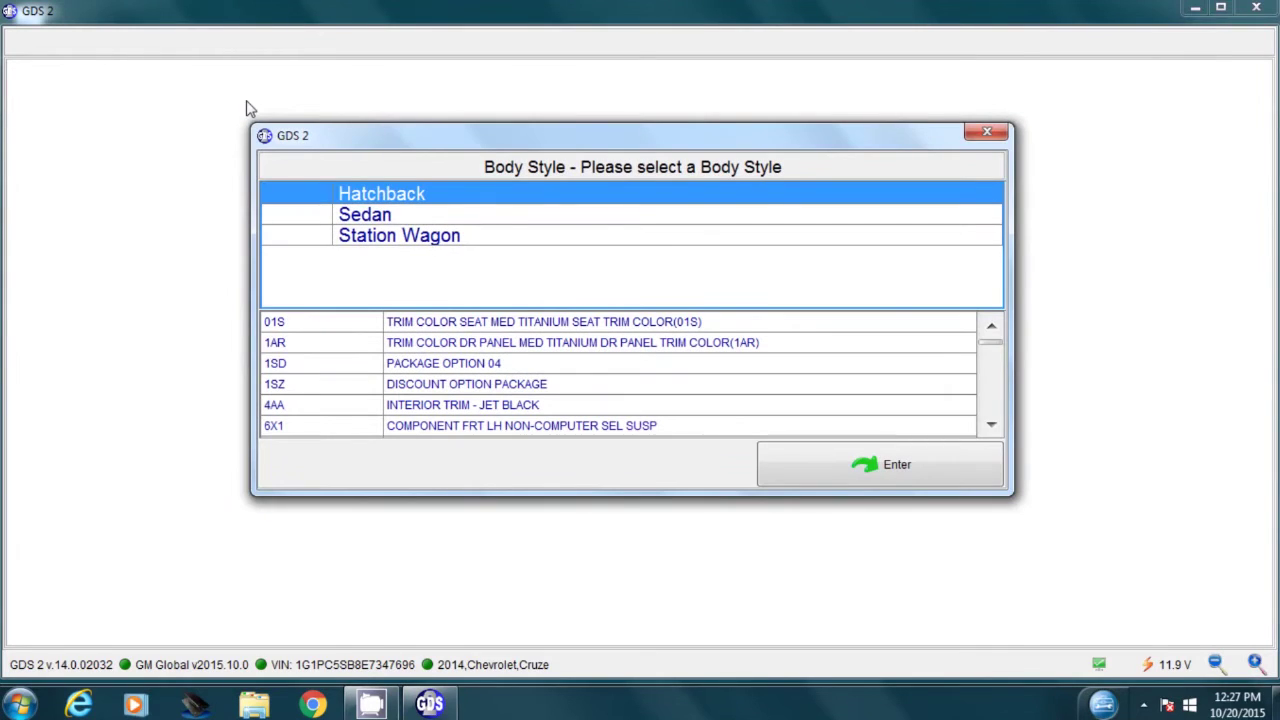
{"action": "key", "text": "Down"}
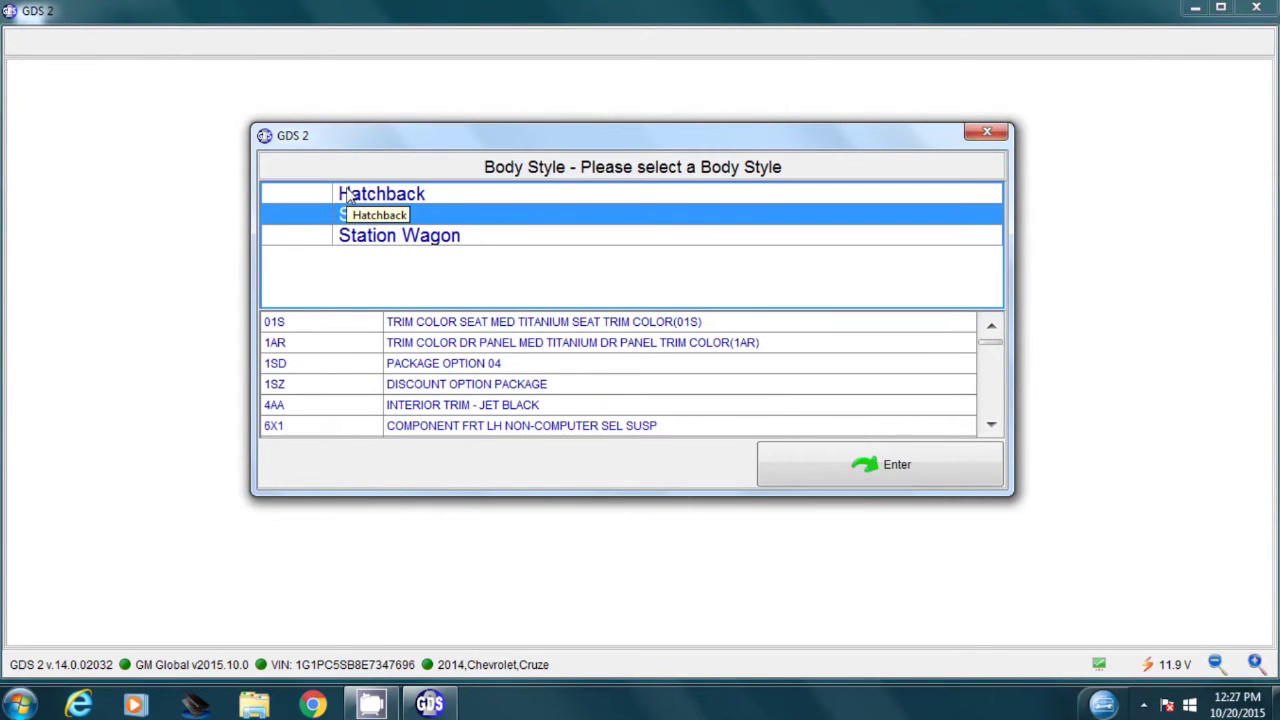
{"action": "left_click", "coordinate": [826, 478]}
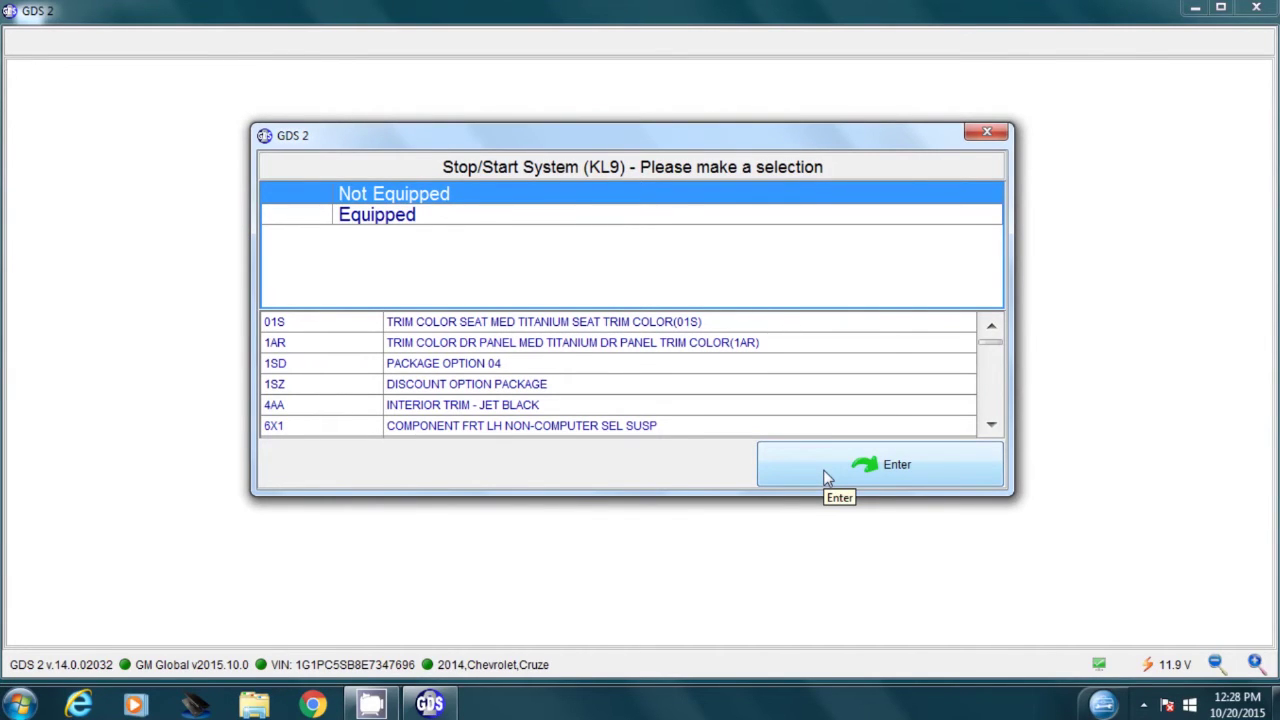
{"action": "left_click", "coordinate": [826, 478]}
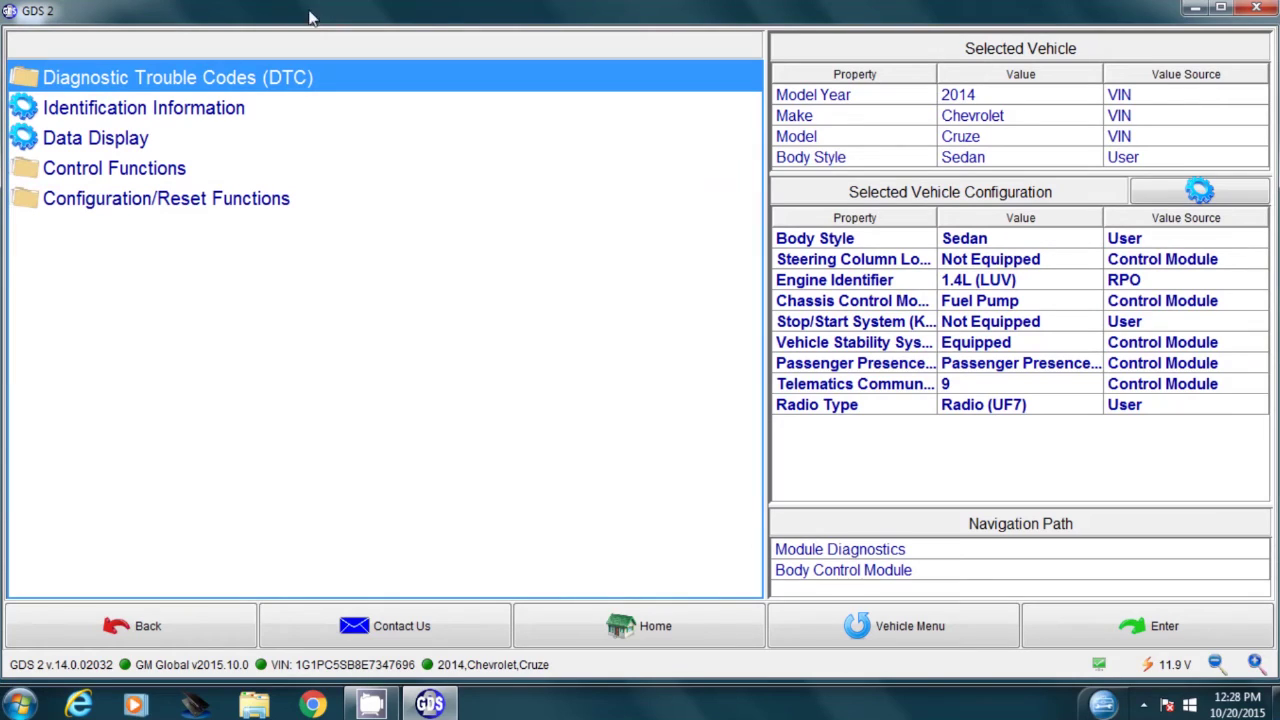
Test the High Beams under the Exterior Lighting control functions by commanding them Active, then Inactive, and return to the function categories
{"action": "double_click", "coordinate": [116, 172]}
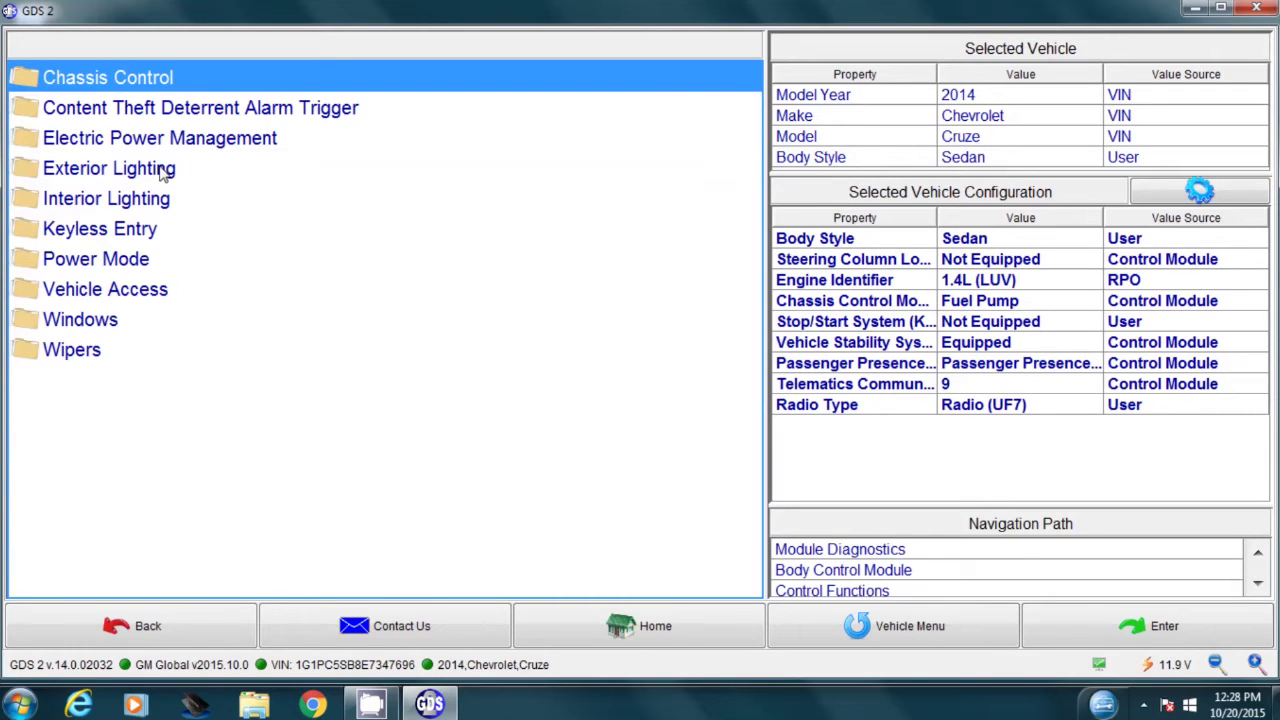
{"action": "double_click", "coordinate": [163, 172]}
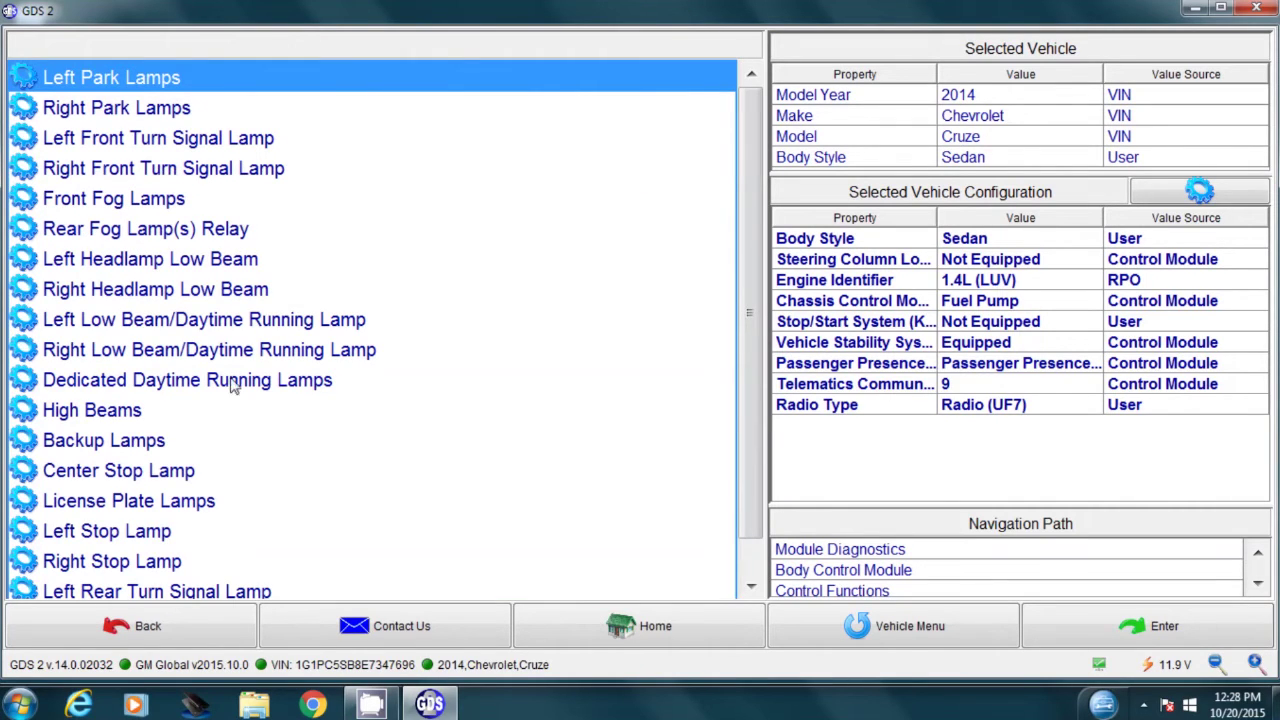
{"action": "double_click", "coordinate": [113, 418]}
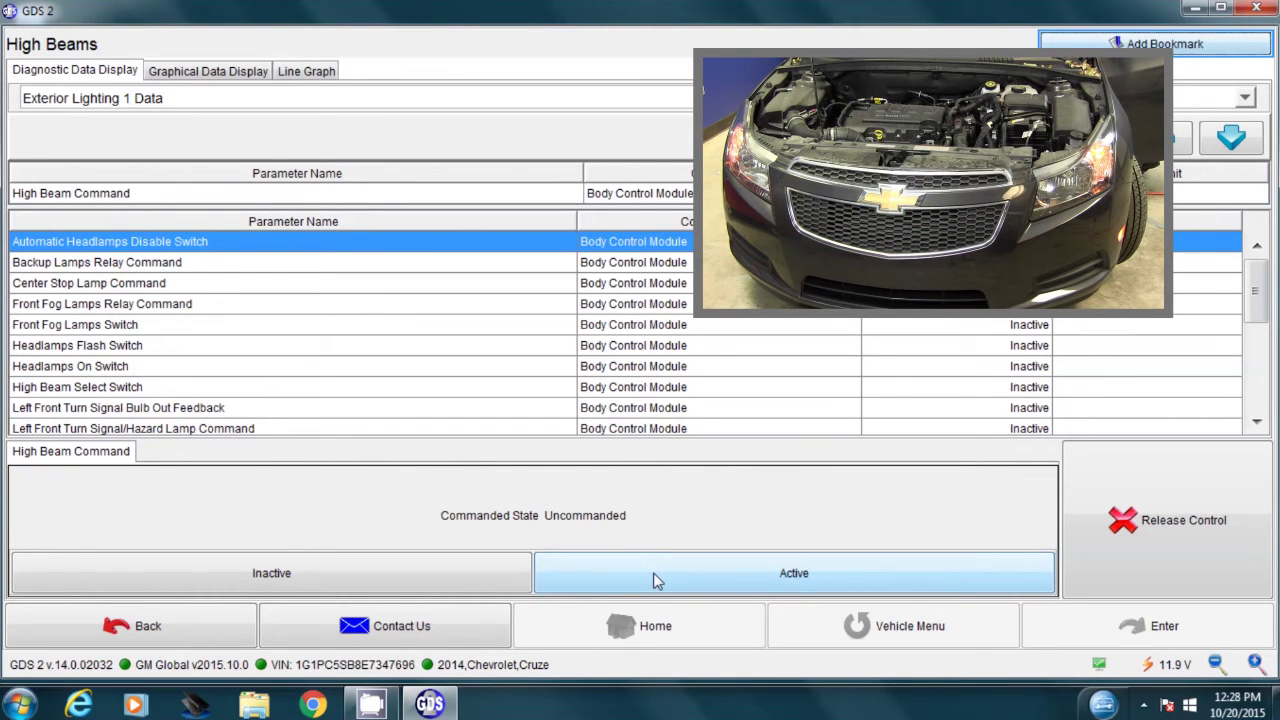
{"action": "left_click", "coordinate": [657, 580]}
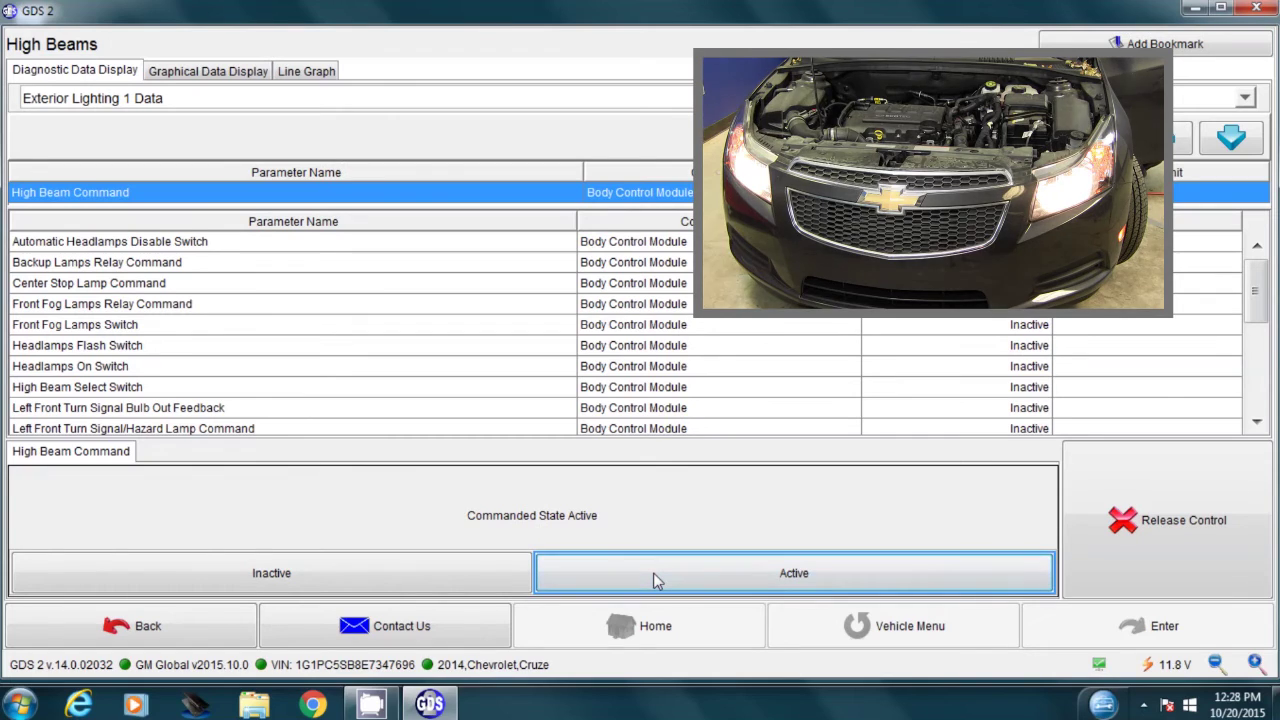
{"action": "left_click", "coordinate": [464, 584]}
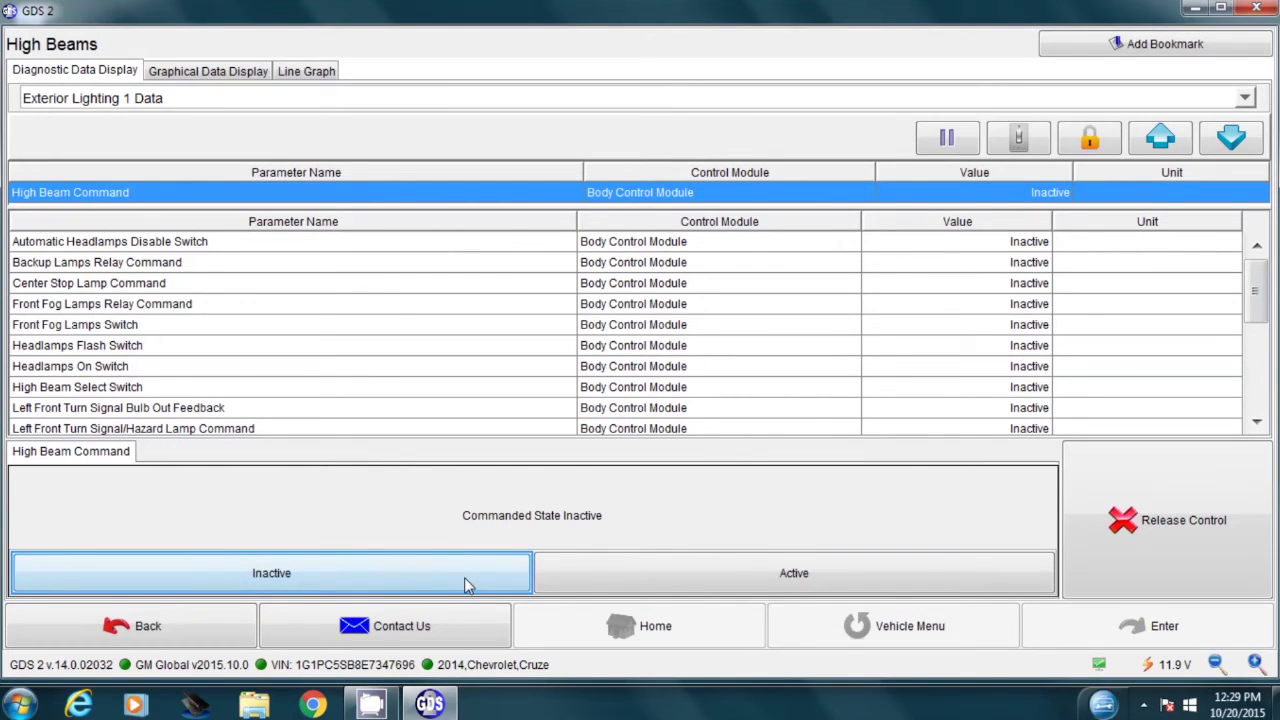
{"action": "left_click", "coordinate": [184, 638]}
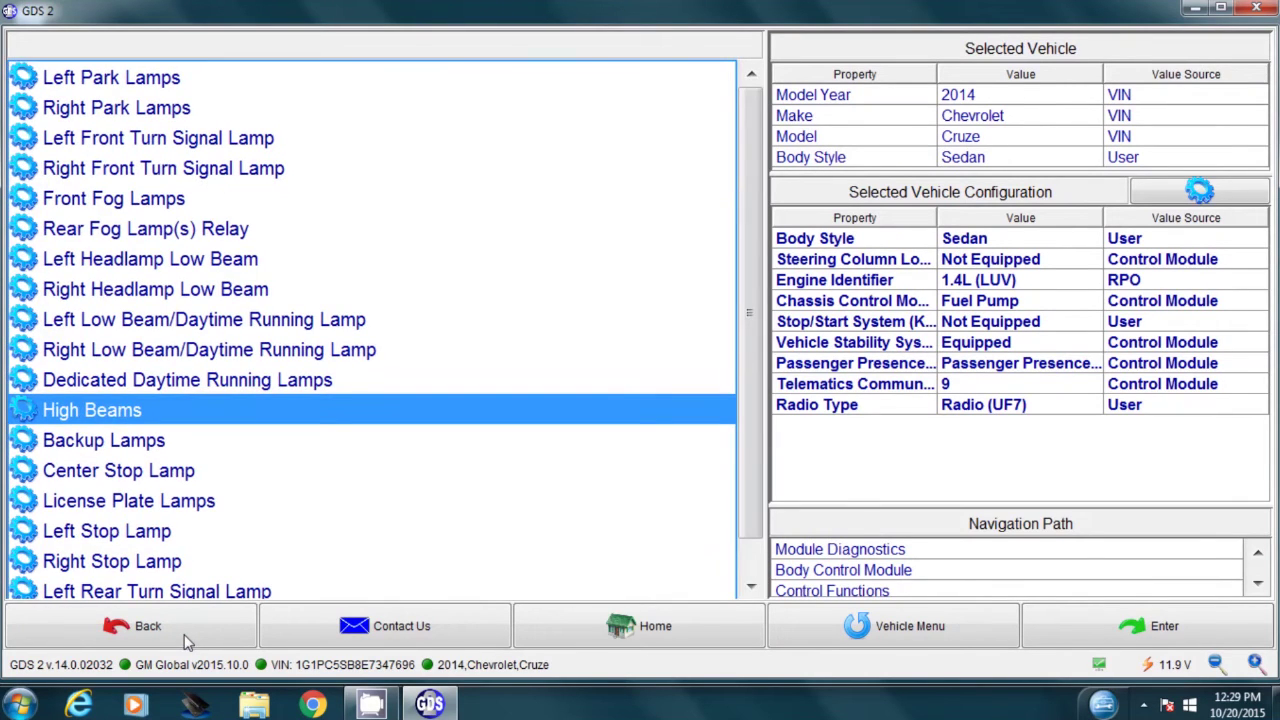
{"action": "left_click", "coordinate": [184, 638]}
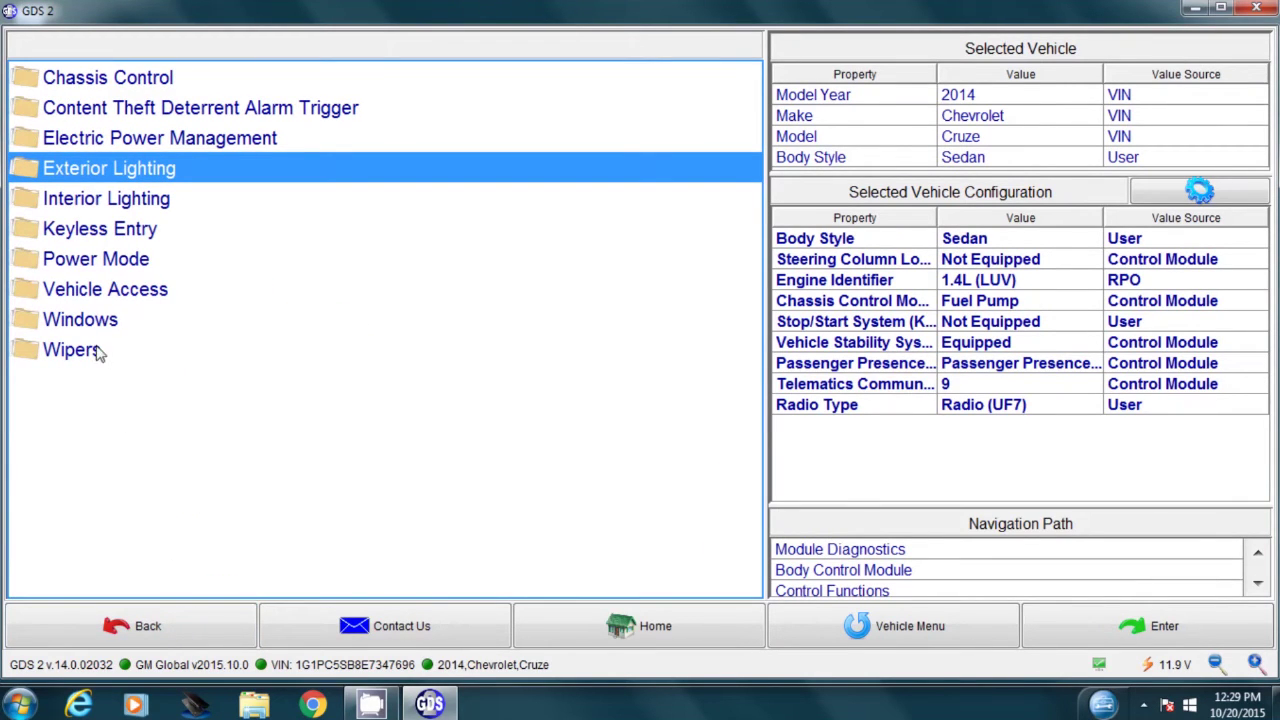
Test the Passenger Window Motor by commanding it Down, Up and Down again, and return to the control function categories
{"action": "double_click", "coordinate": [80, 320]}
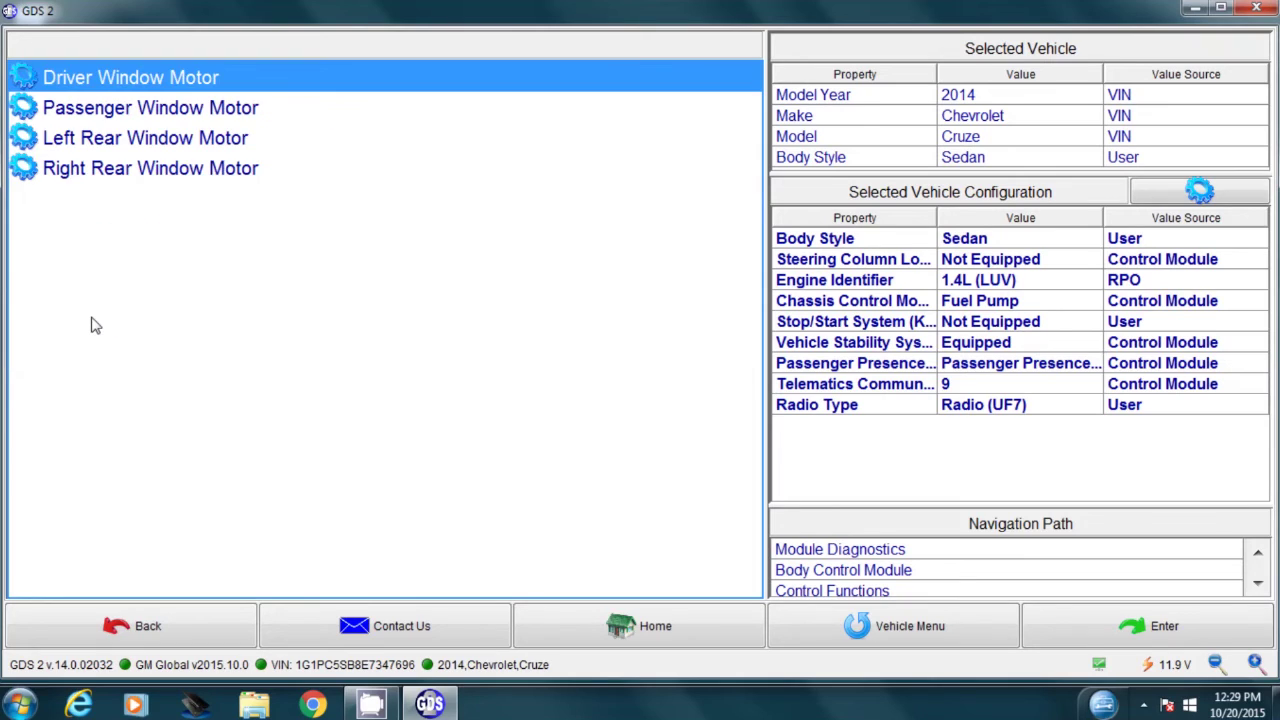
{"action": "double_click", "coordinate": [160, 112]}
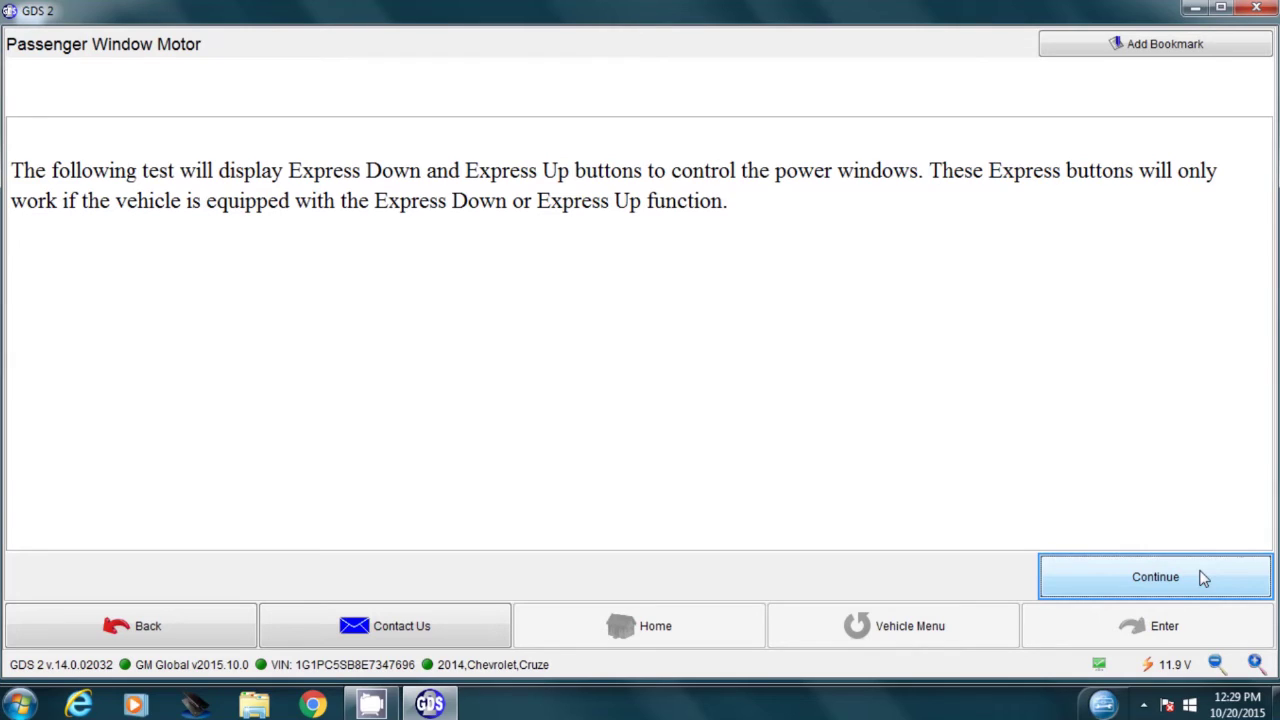
{"action": "left_click", "coordinate": [1203, 578]}
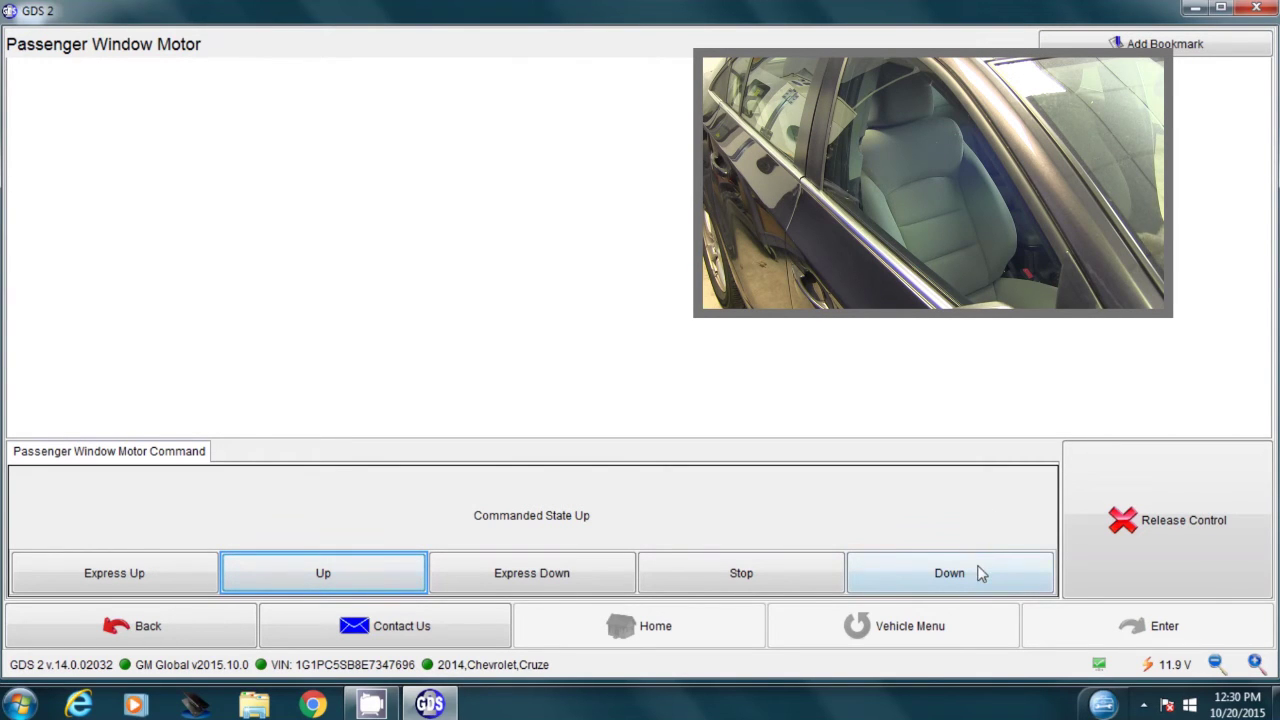
{"action": "left_click", "coordinate": [980, 573]}
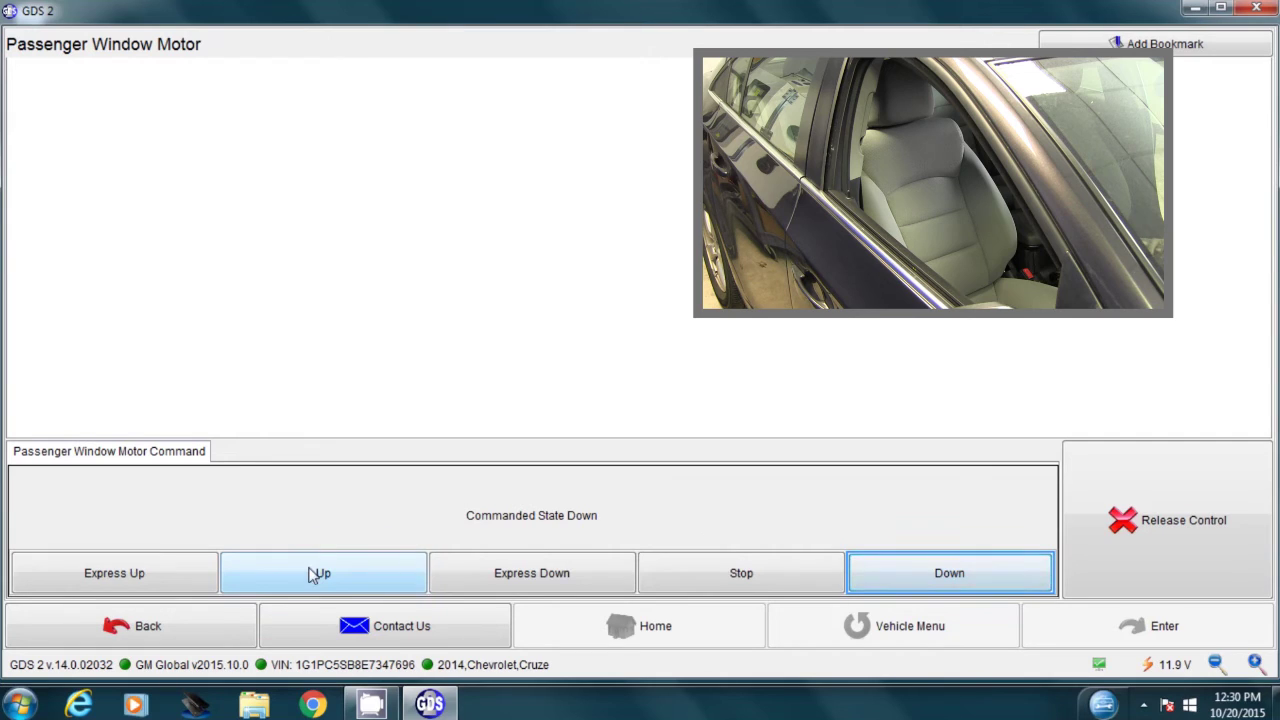
{"action": "left_click", "coordinate": [313, 577]}
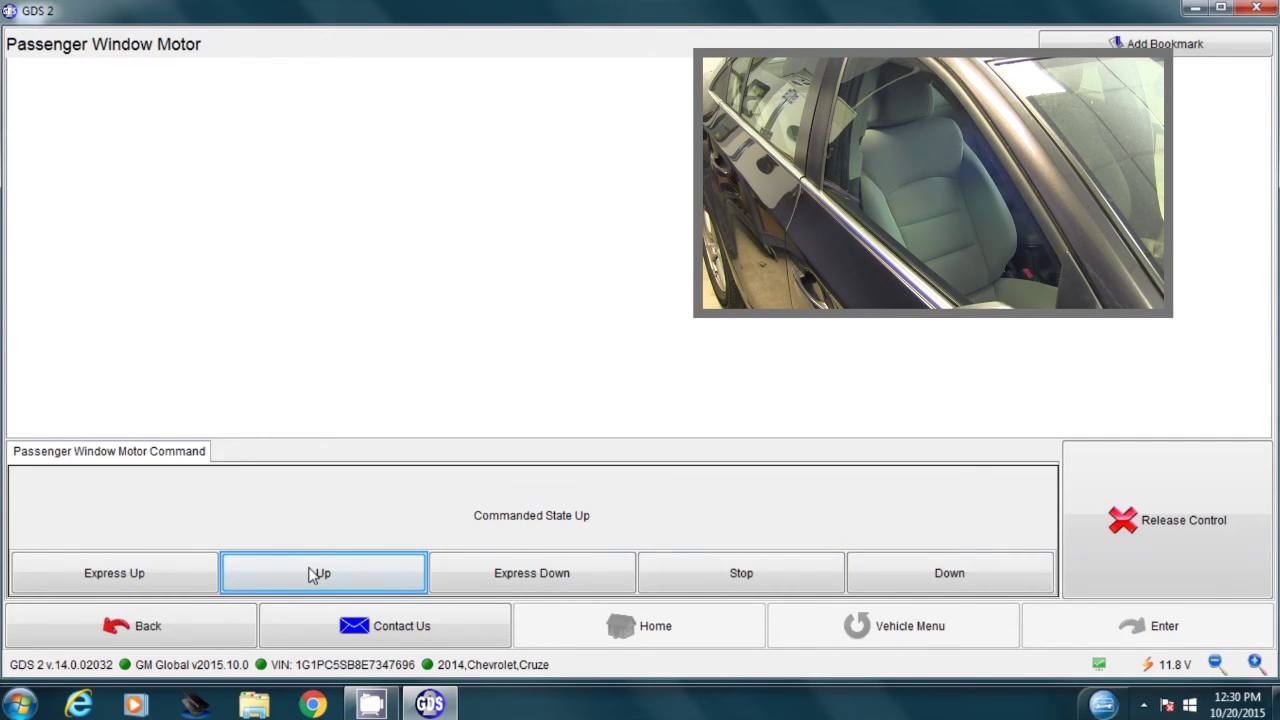
{"action": "left_click", "coordinate": [940, 578]}
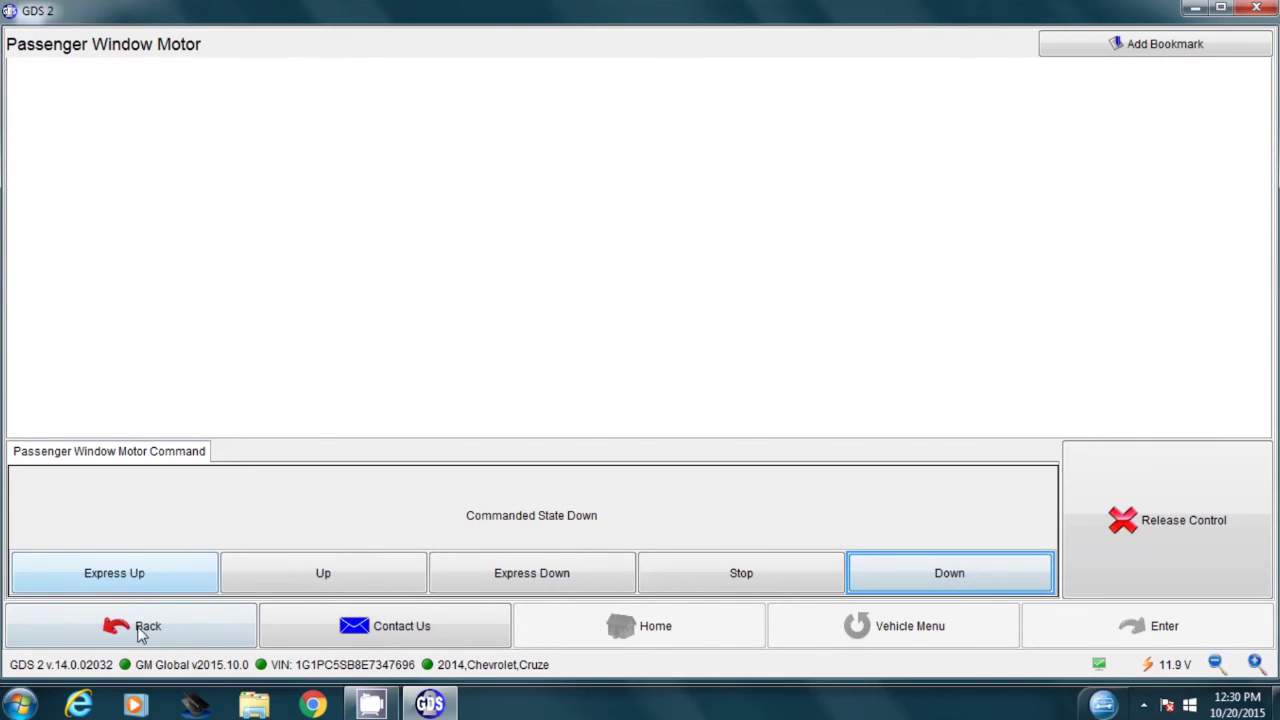
{"action": "left_click", "coordinate": [141, 634]}
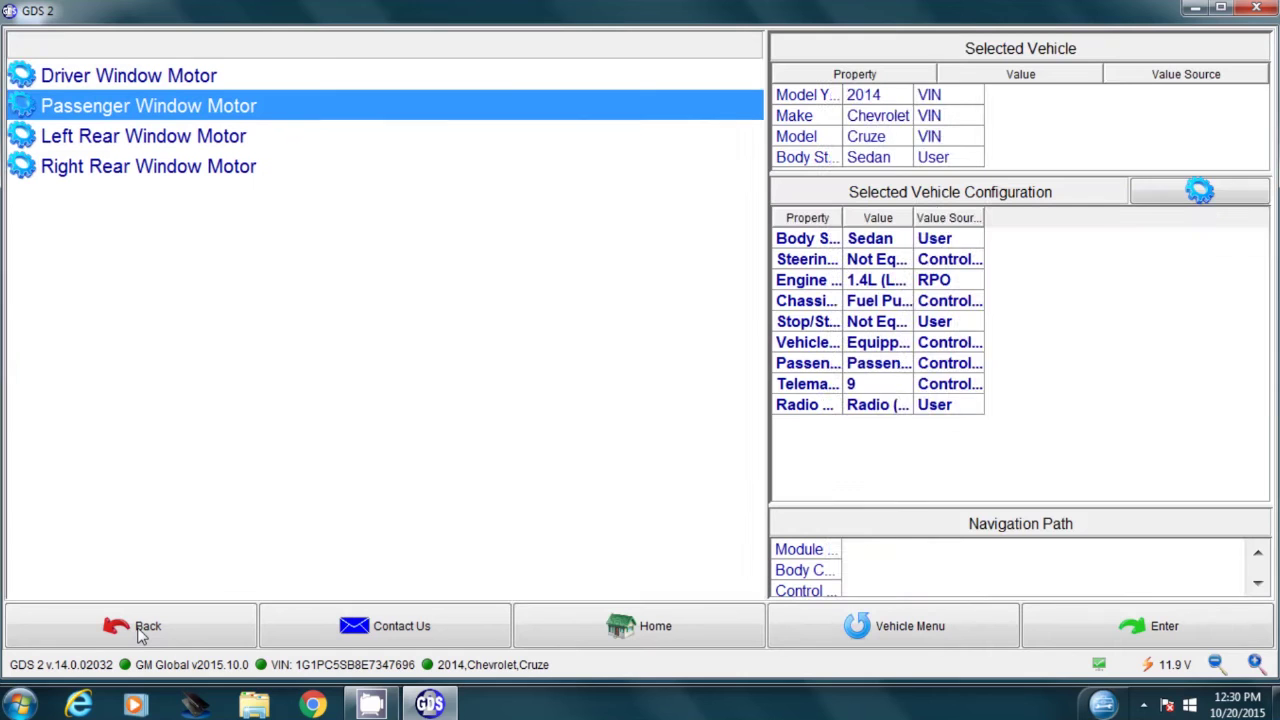
{"action": "left_click", "coordinate": [141, 630]}
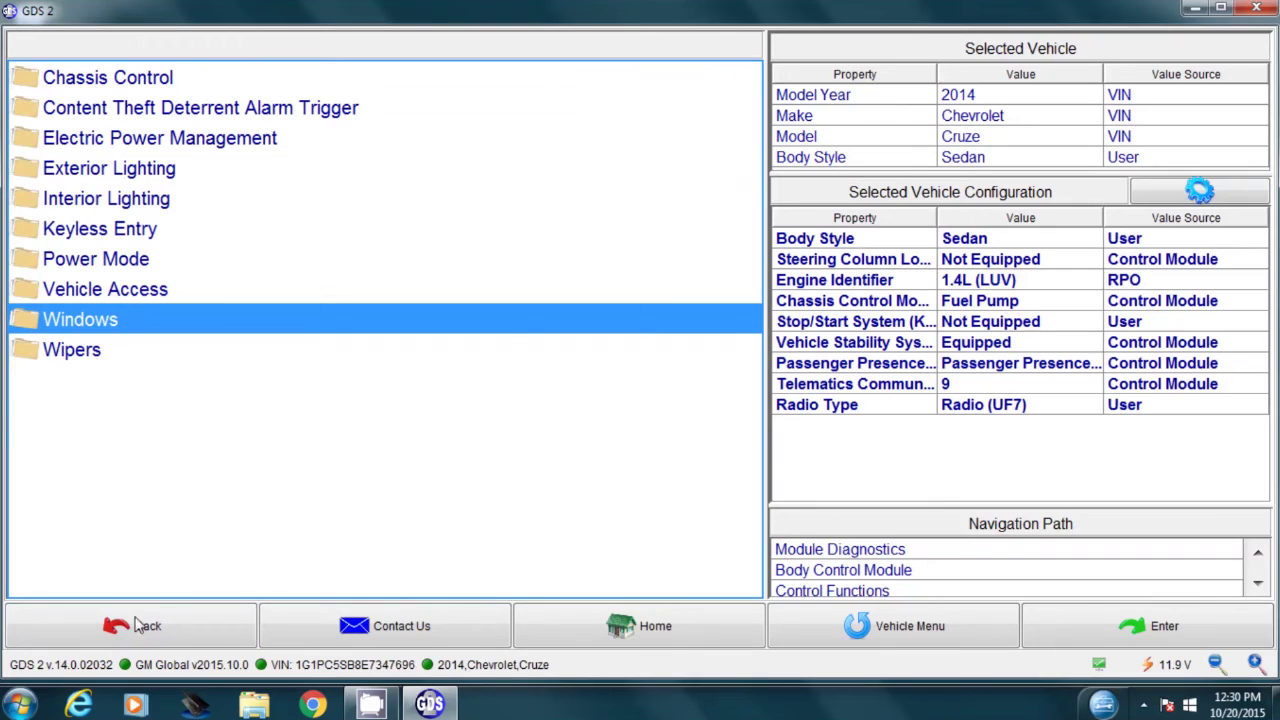
Test All Doors Lock/Unlock under Vehicle Access by commanding All Doors Lock, then Passenger Door(s) Unlock, and exit the test
{"action": "double_click", "coordinate": [144, 289]}
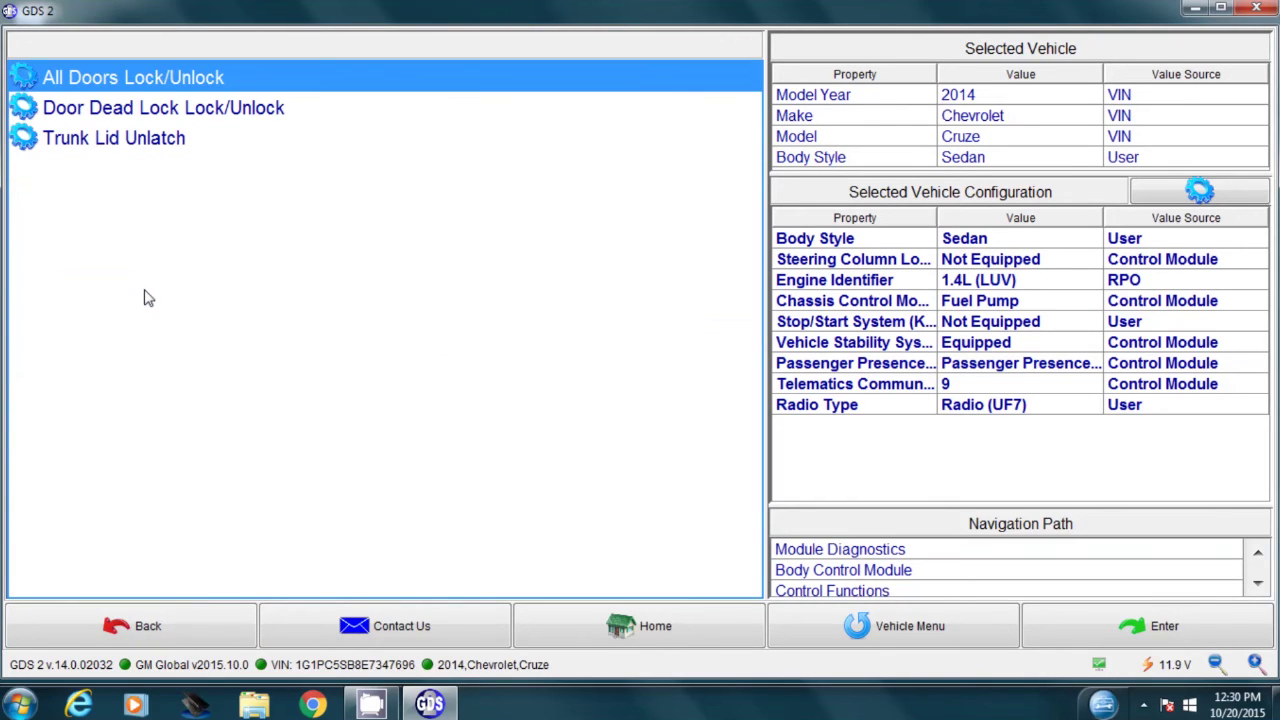
{"action": "double_click", "coordinate": [184, 66]}
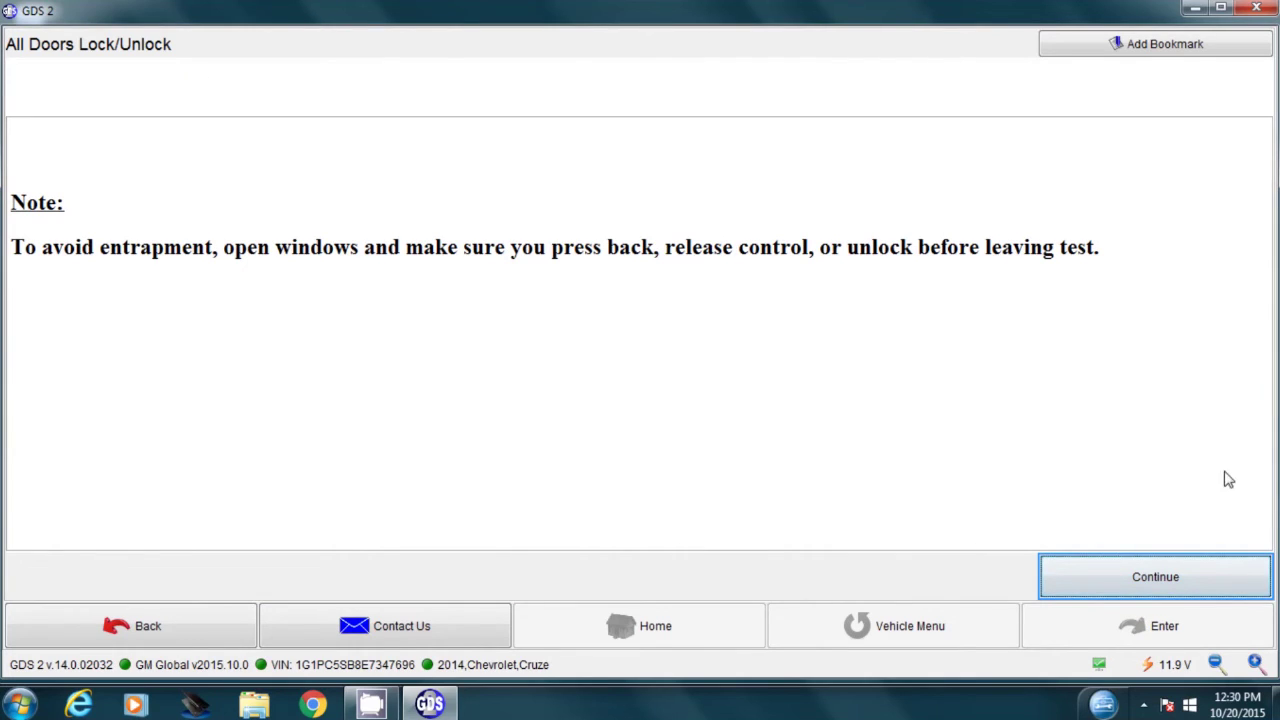
{"action": "left_click", "coordinate": [1187, 575]}
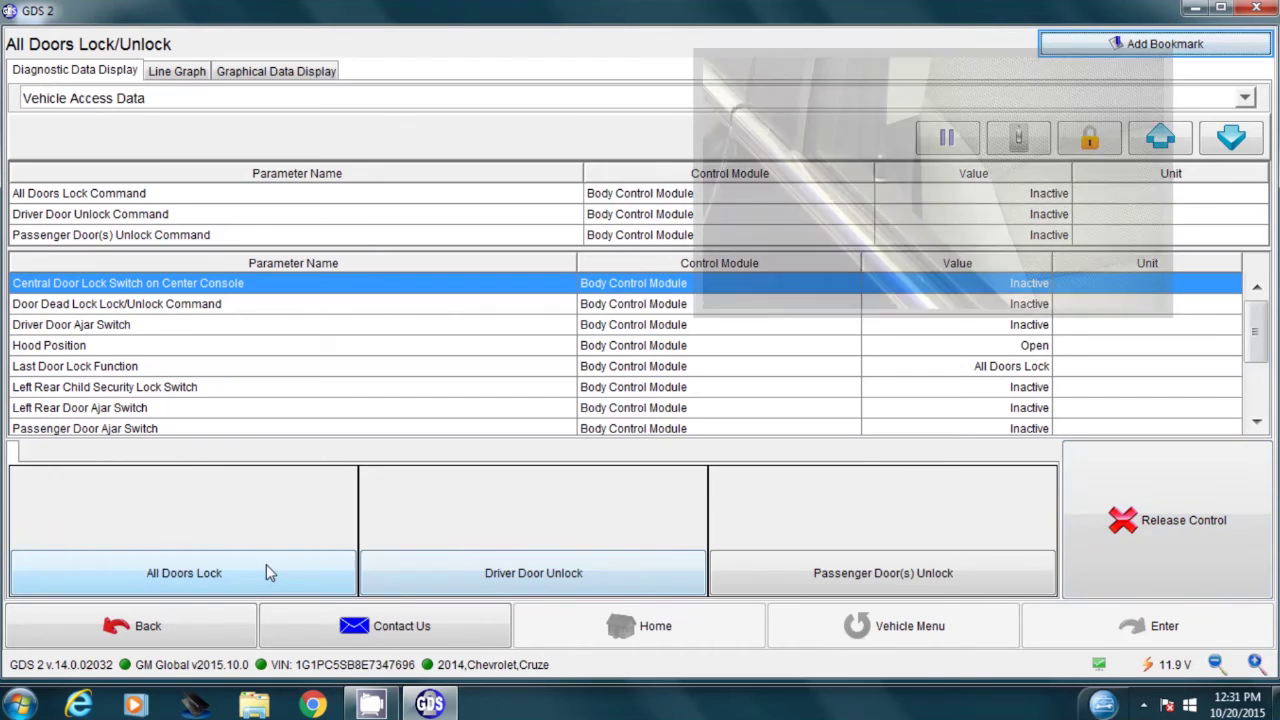
{"action": "key", "text": "Tab"}
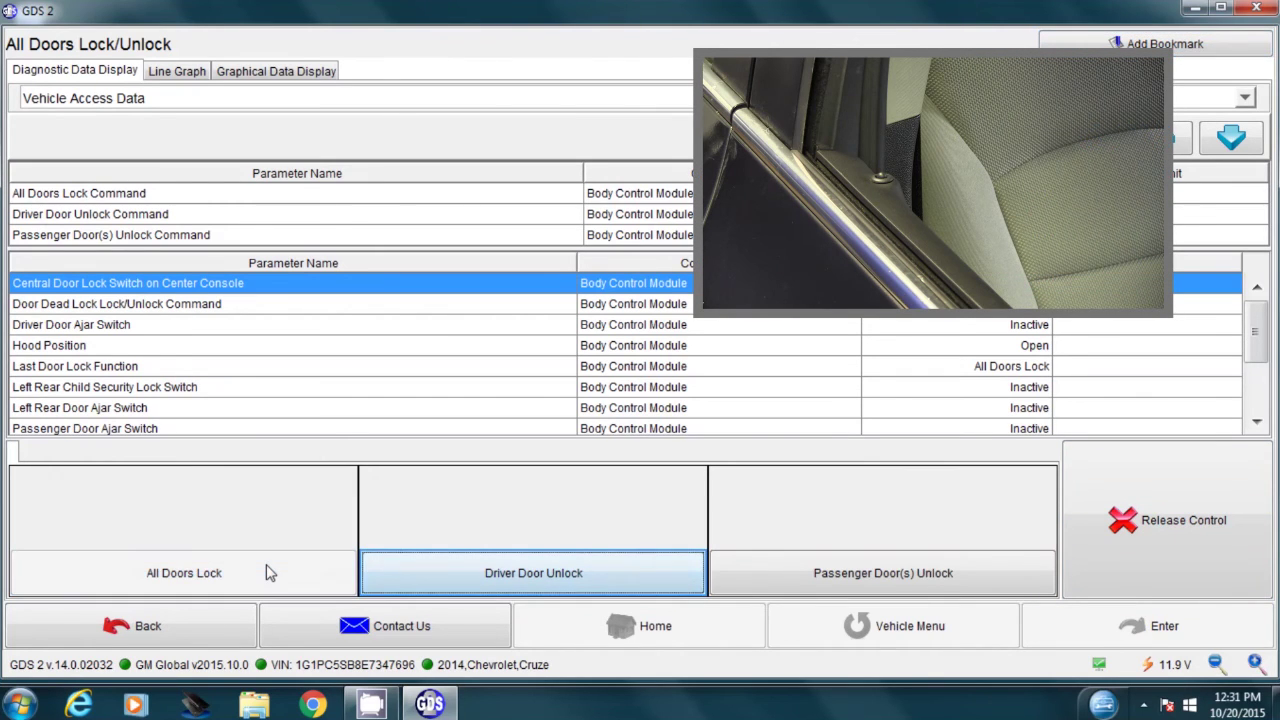
{"action": "left_click", "coordinate": [865, 578]}
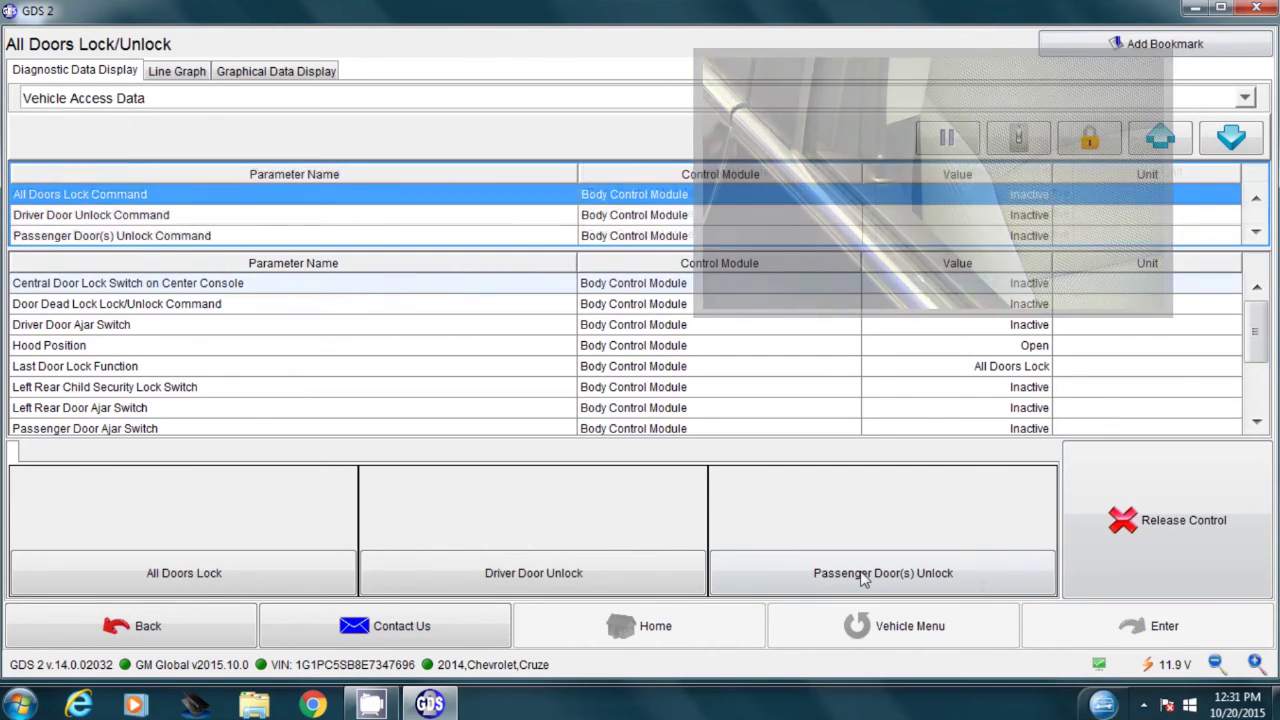
{"action": "left_click", "coordinate": [176, 620]}
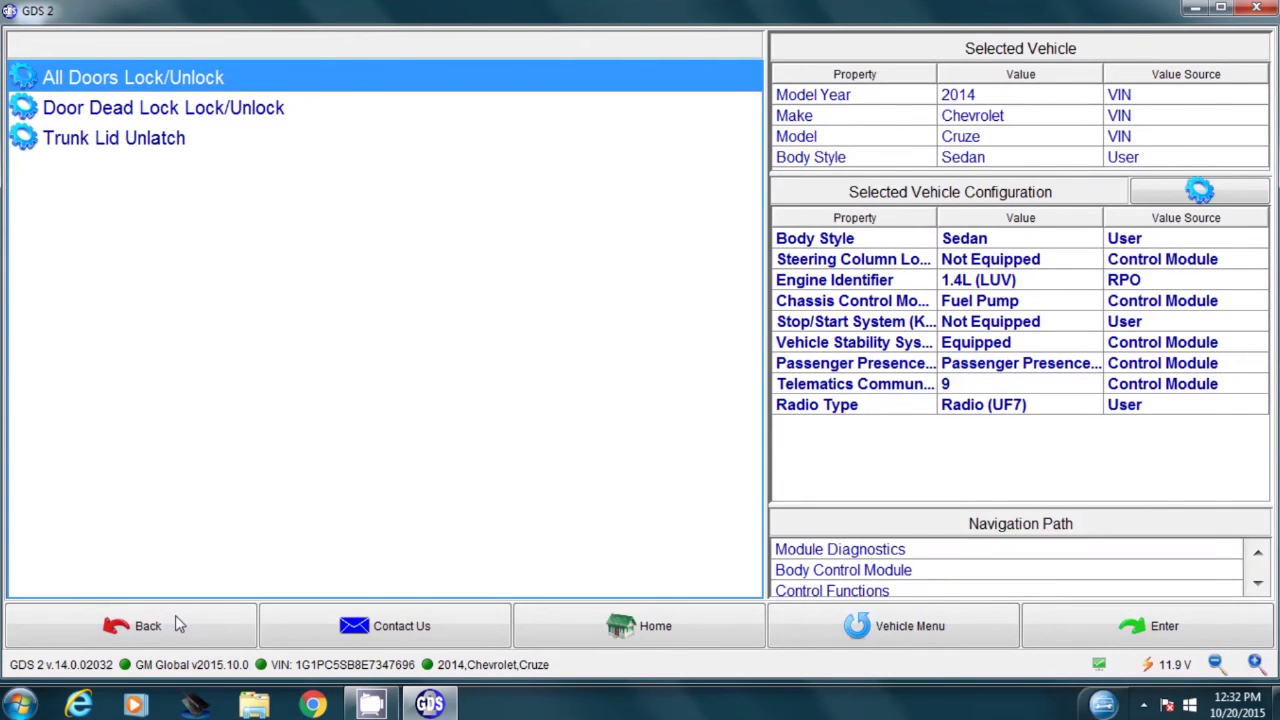
Leave the Body Control Module's control functions and return to the Module Diagnostics list of control modules
{"action": "left_click", "coordinate": [175, 620]}
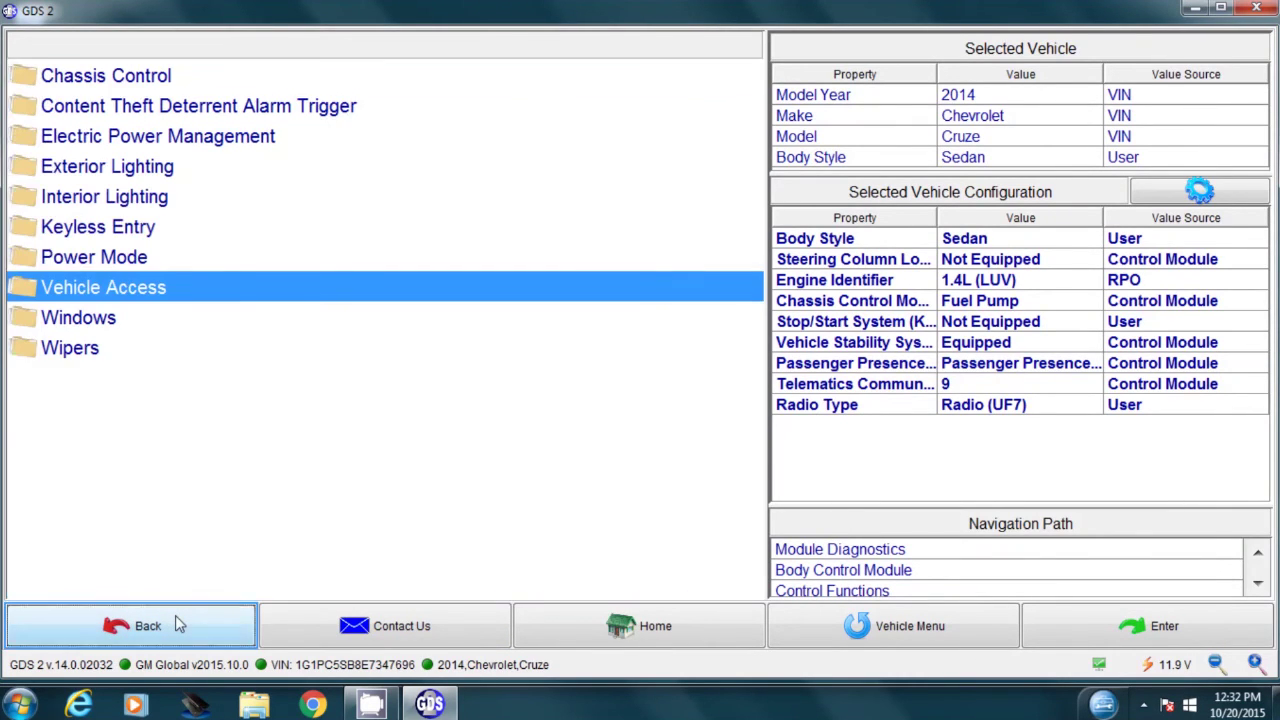
{"action": "left_click", "coordinate": [175, 618]}
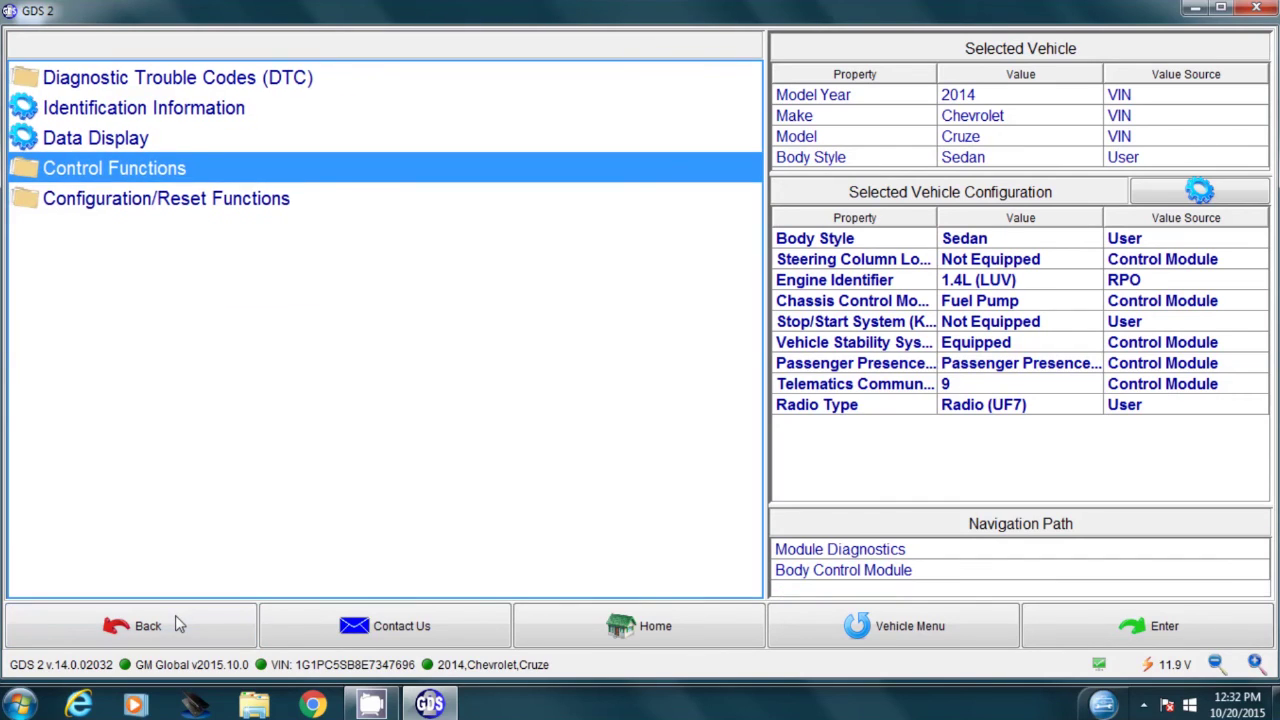
{"action": "left_click", "coordinate": [175, 617]}
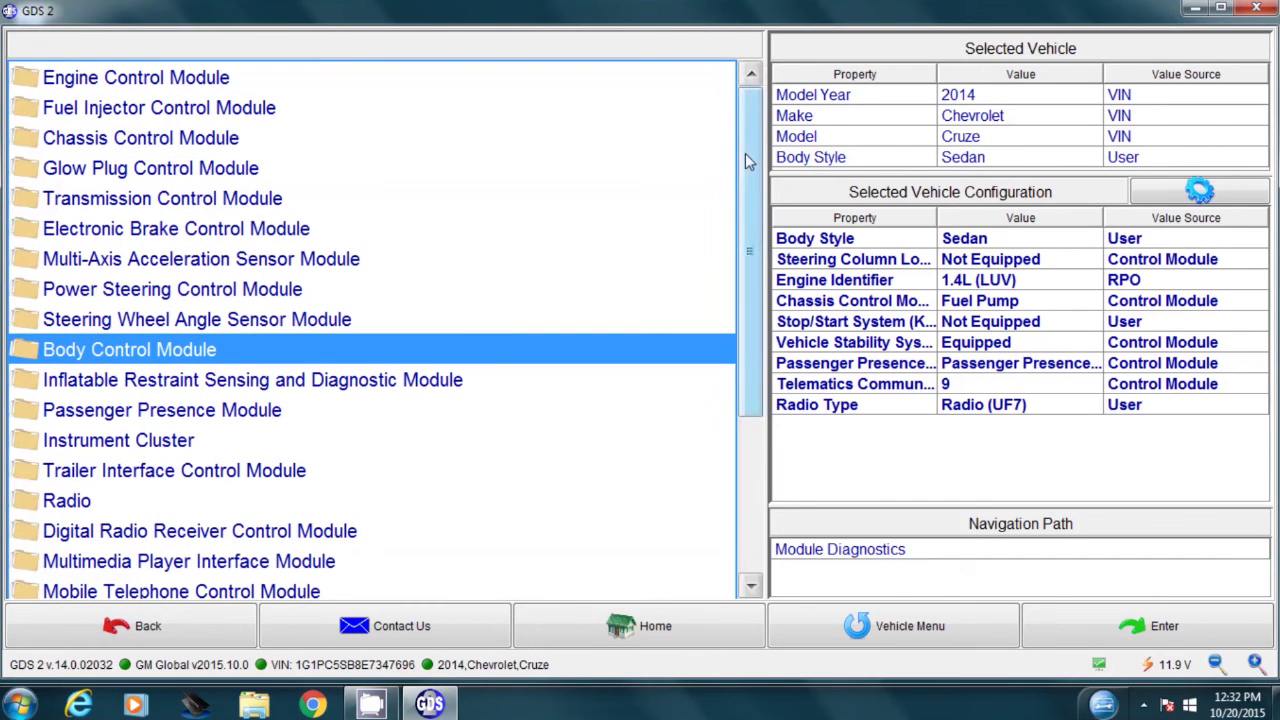
{"action": "left_click_drag", "start_coordinate": [745, 153], "coordinate": [752, 104]}
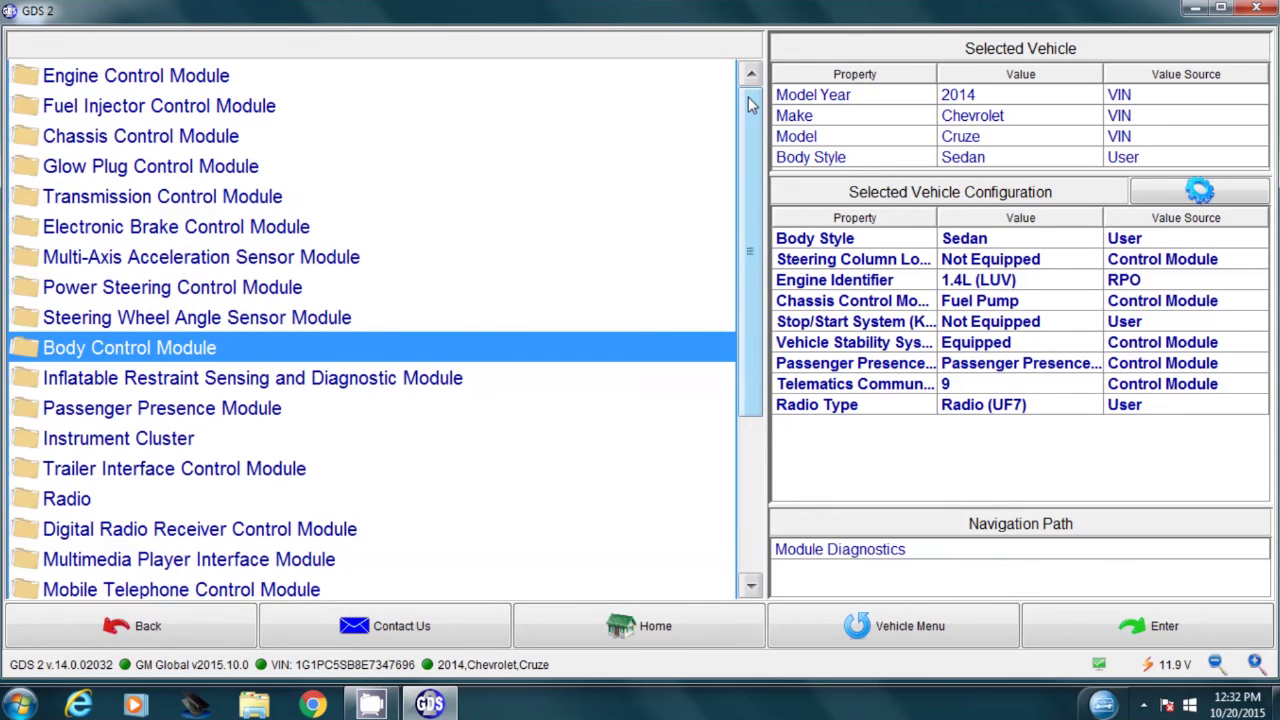